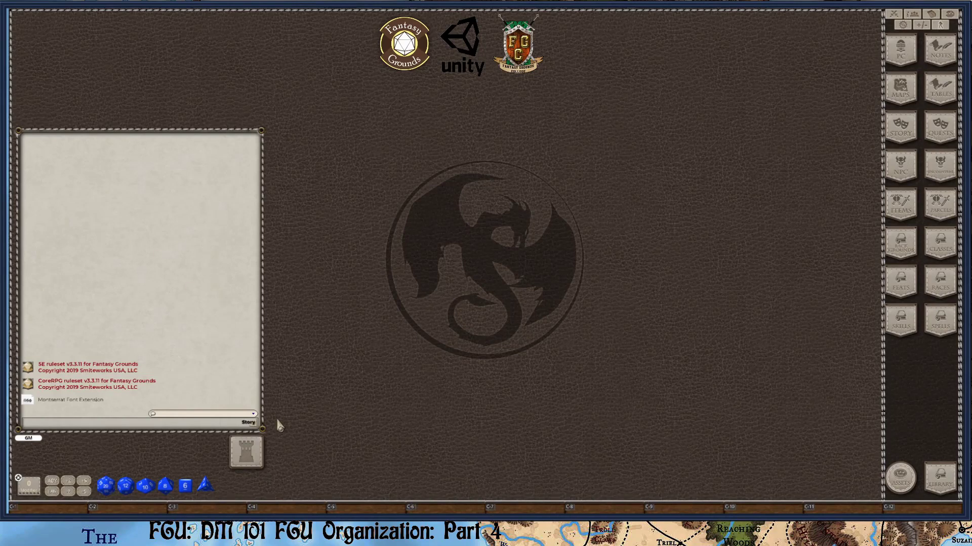
Move the dice tower beside the dice and lower the chat window to sit just above them
drag(254, 457, 245, 478)
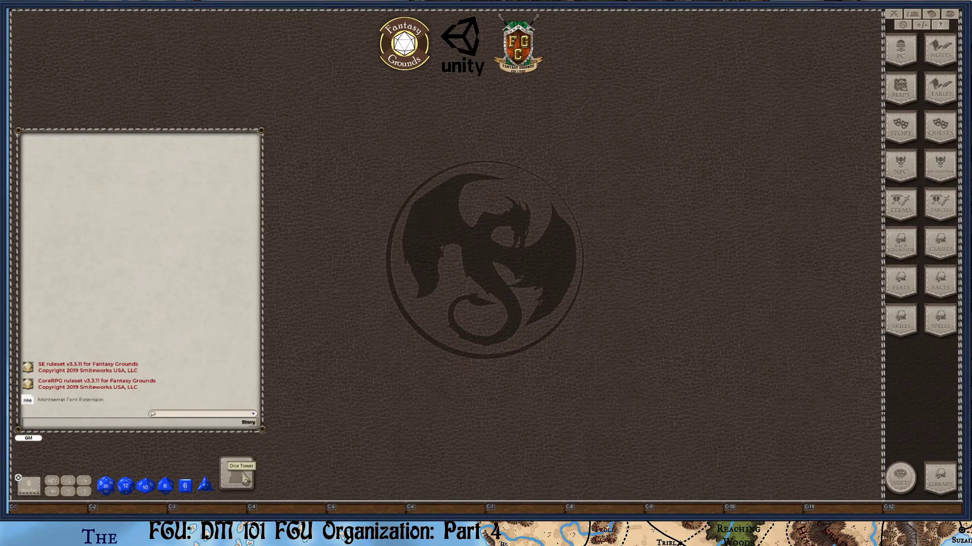
right_click(139, 253)
drag(137, 226, 136, 250)
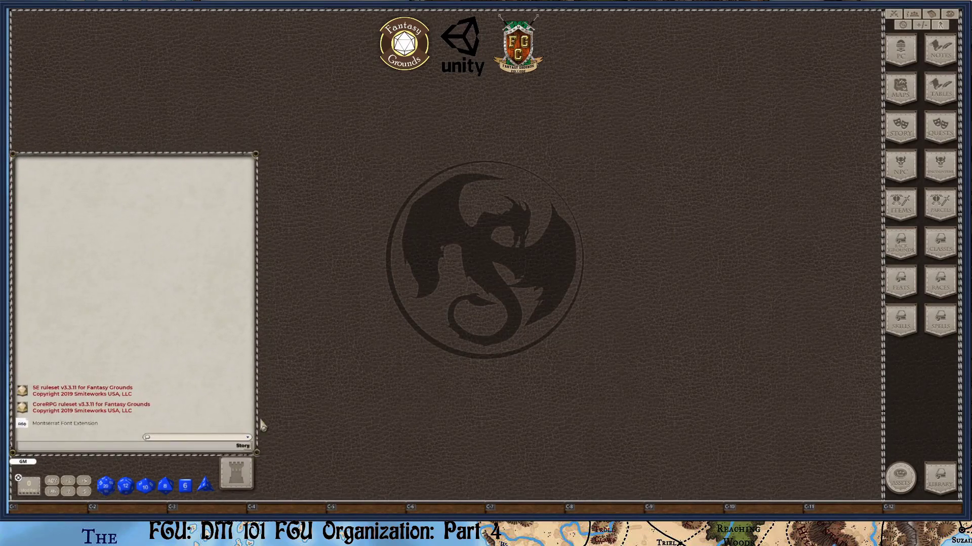
Open the combat tracker and the library, and move the library window well clear of the tracker
click(896, 18)
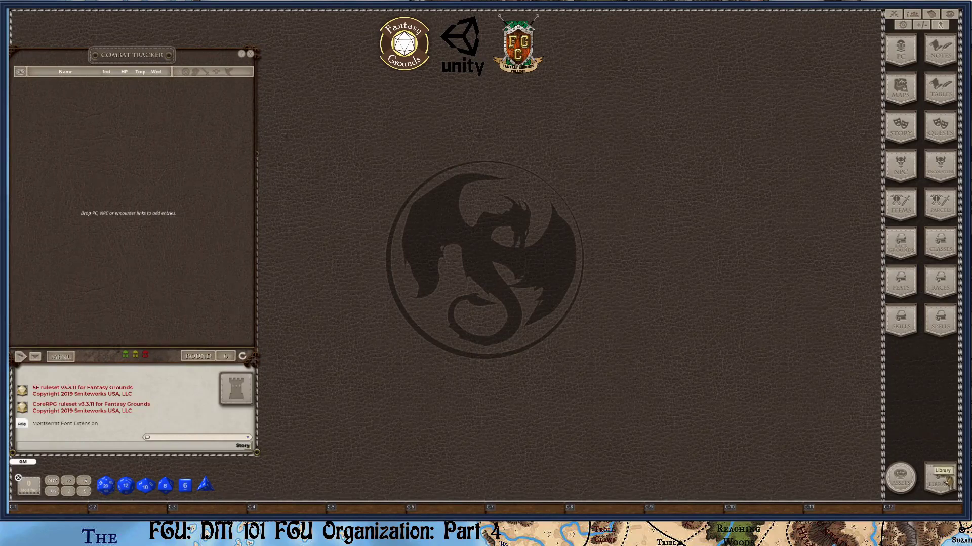
click(939, 478)
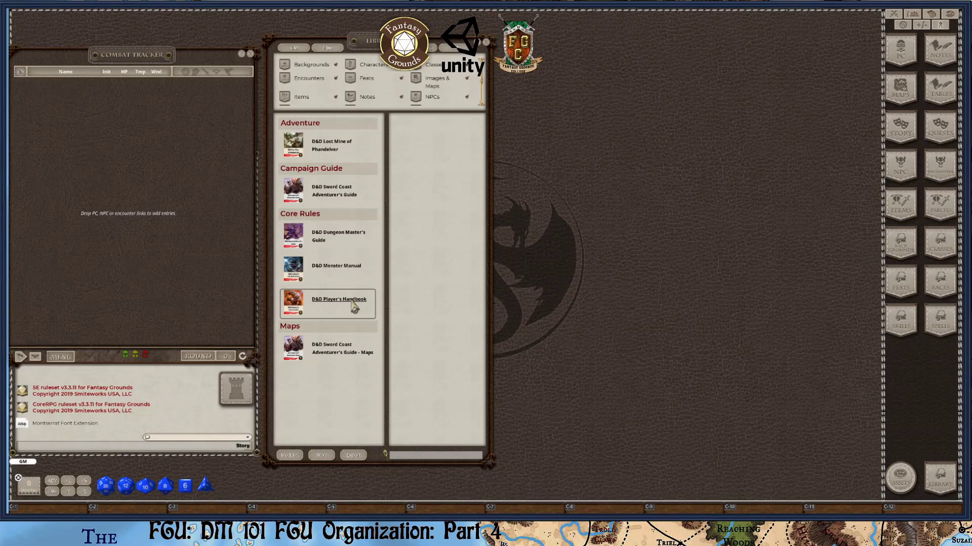
drag(355, 307, 557, 294)
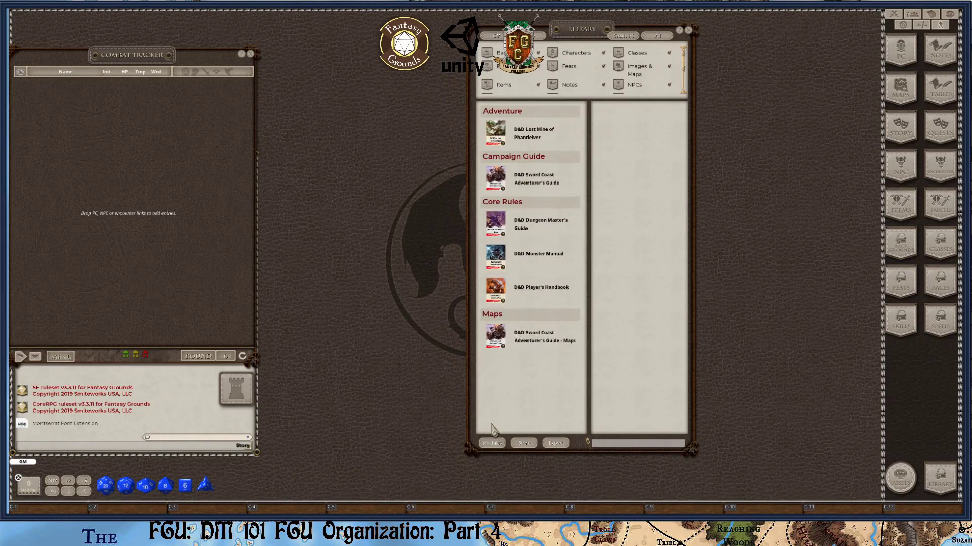
Open the data module activation list, filter it to loaded modules and enlarge its window
click(491, 444)
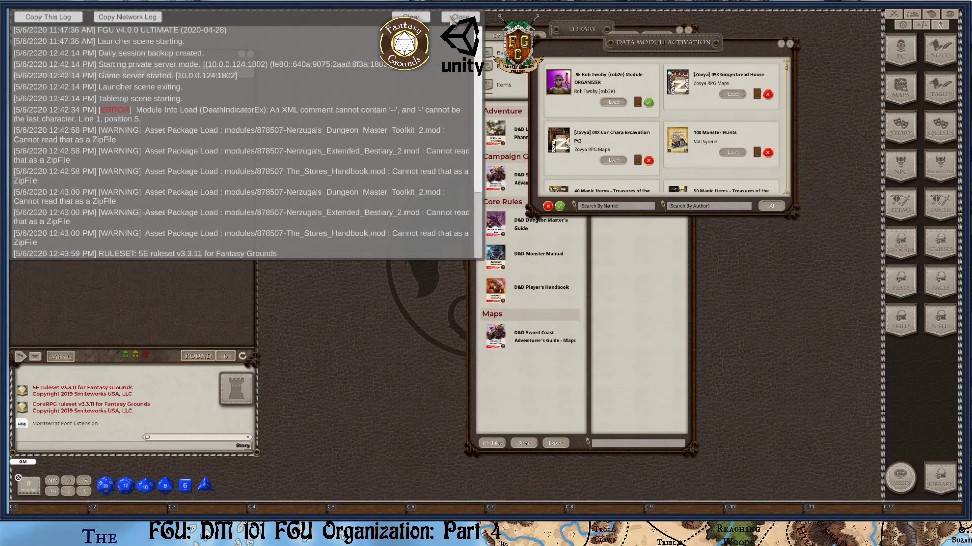
click(451, 19)
drag(663, 42, 598, 55)
scroll(546, 197, down, 3)
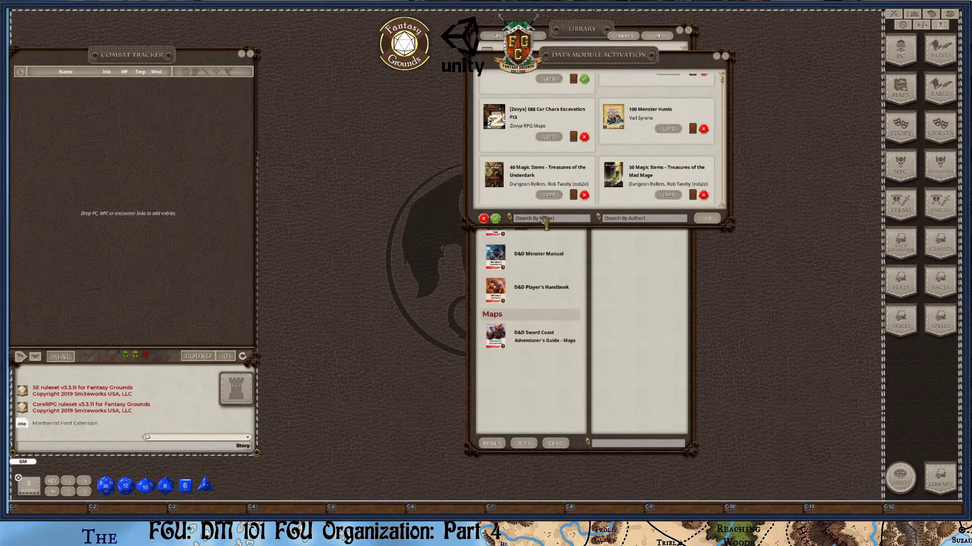
click(709, 219)
drag(708, 222, 664, 358)
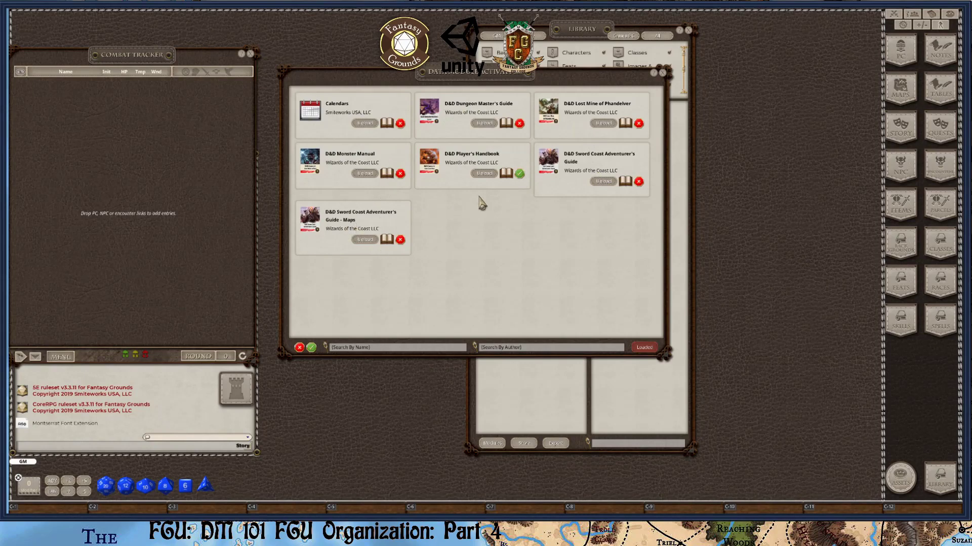
Reopen the full module list, search by name for "sword" and load D&D Sword Coast Adventurer's Guide - Players
click(662, 73)
click(493, 443)
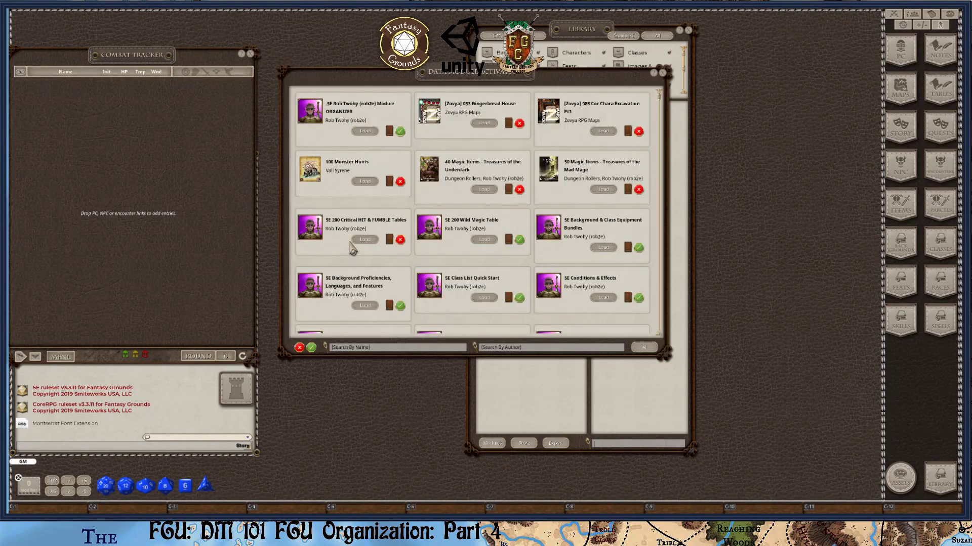
click(365, 348)
text(sword)
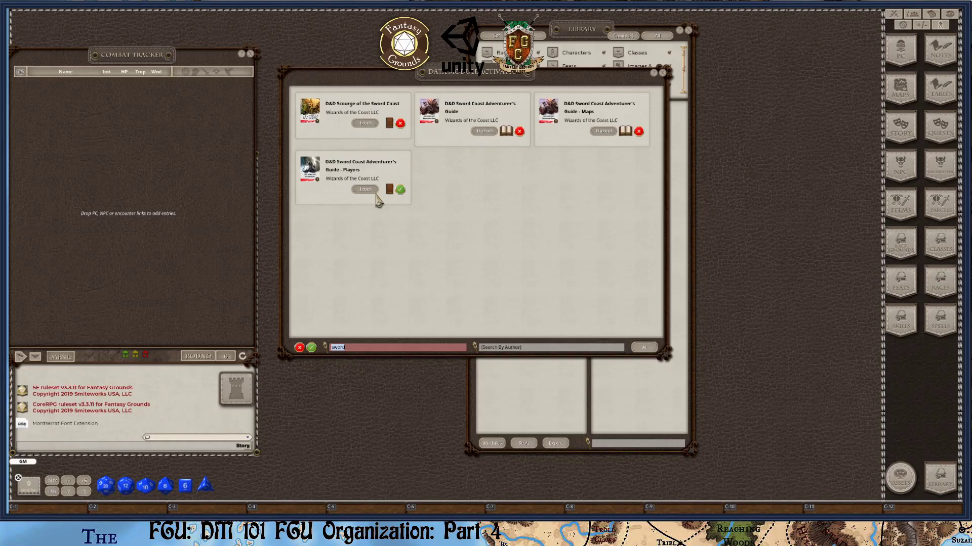
click(364, 190)
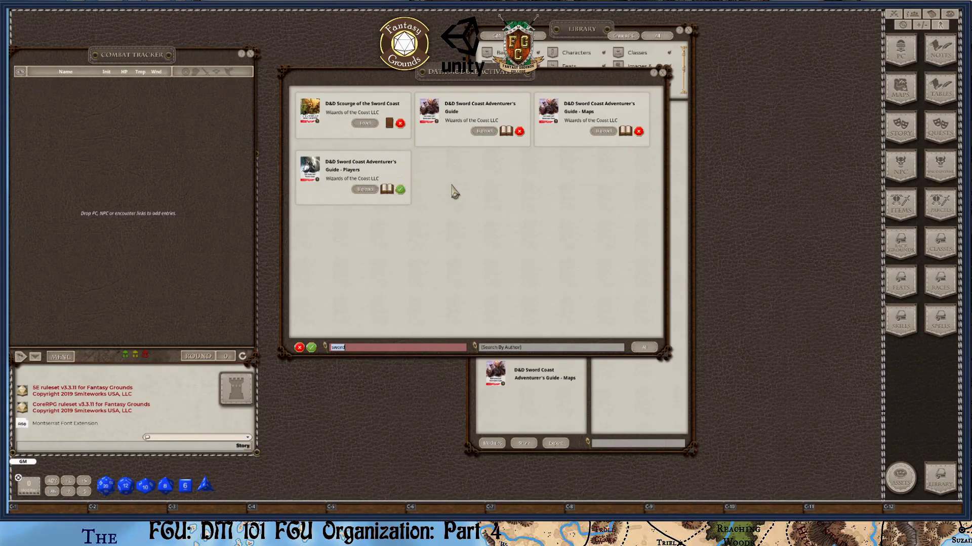
Toggle the player permission of the Sword Coast Adventurer's Guide - Players module twice and close the module list
click(401, 190)
click(400, 191)
click(663, 74)
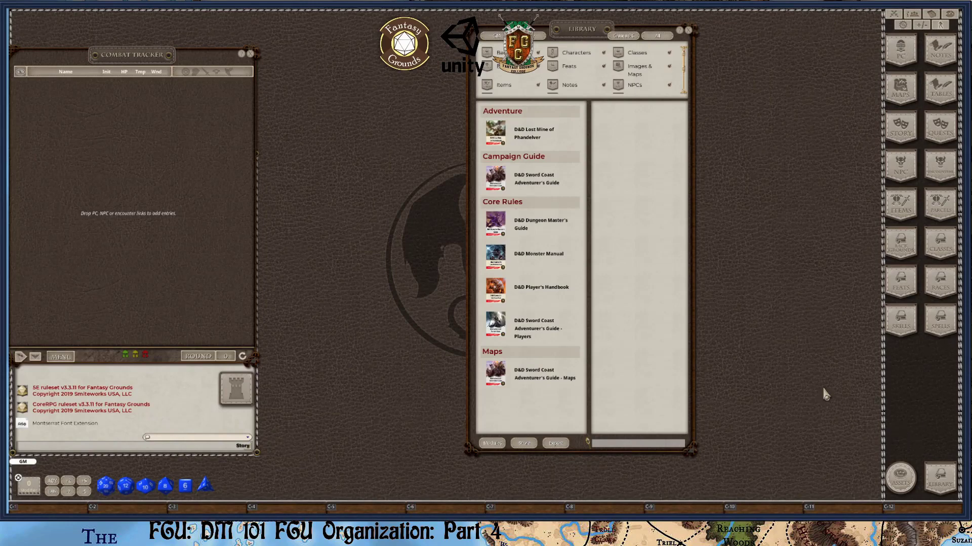
Open the D&D Lost Mine of Phandelver reference manual, enlarge its window and expand its table of contents
click(526, 137)
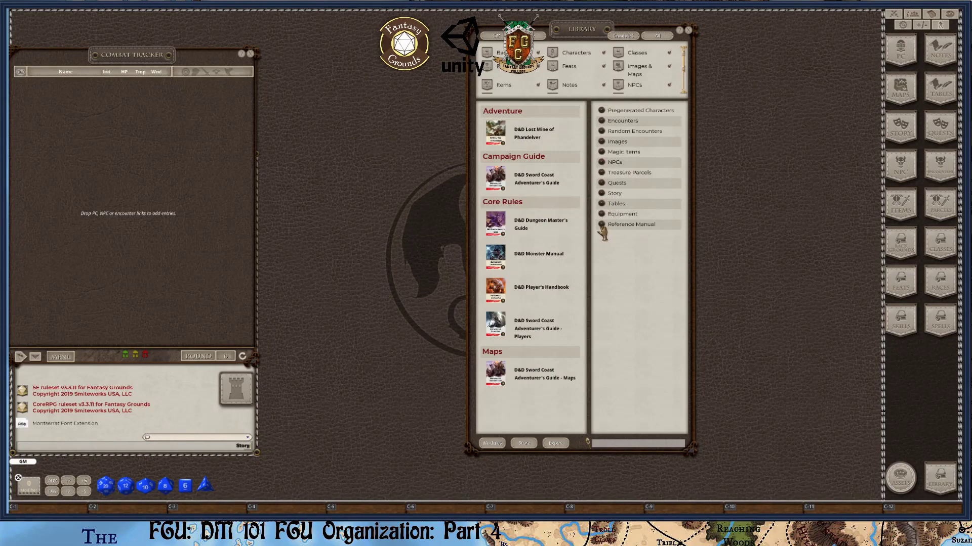
click(645, 224)
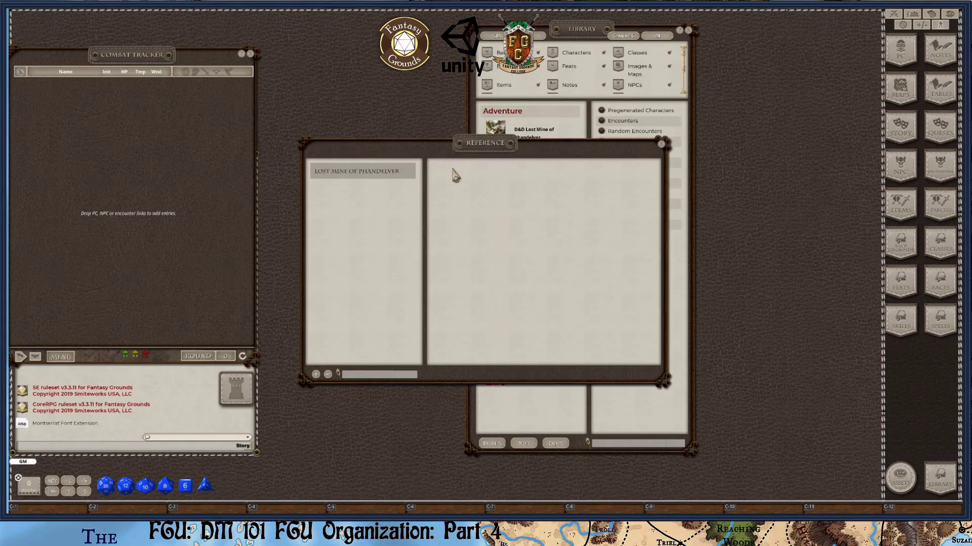
drag(490, 151, 489, 43)
drag(578, 277, 578, 497)
click(364, 63)
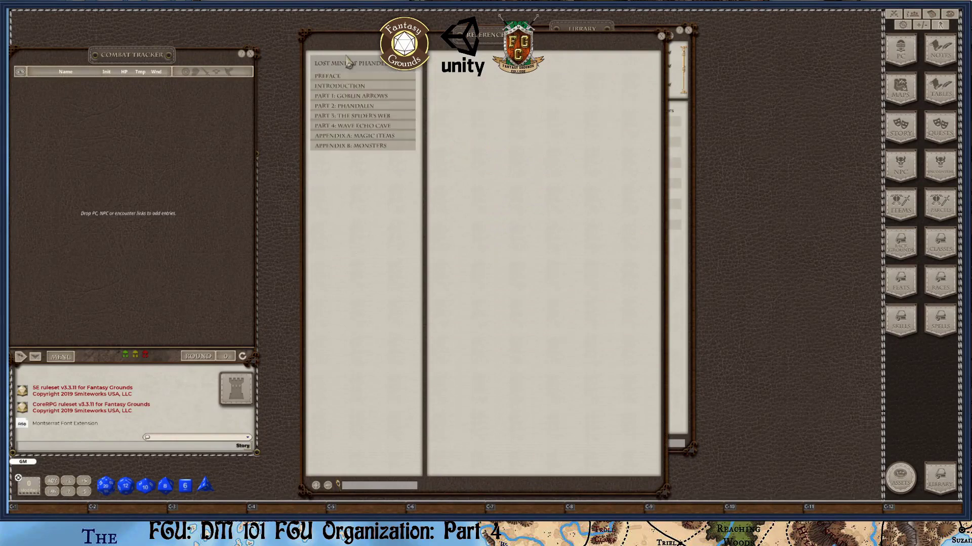
Page through the manual's Introduction chapter up to the Magic Items and Monsters page
click(356, 86)
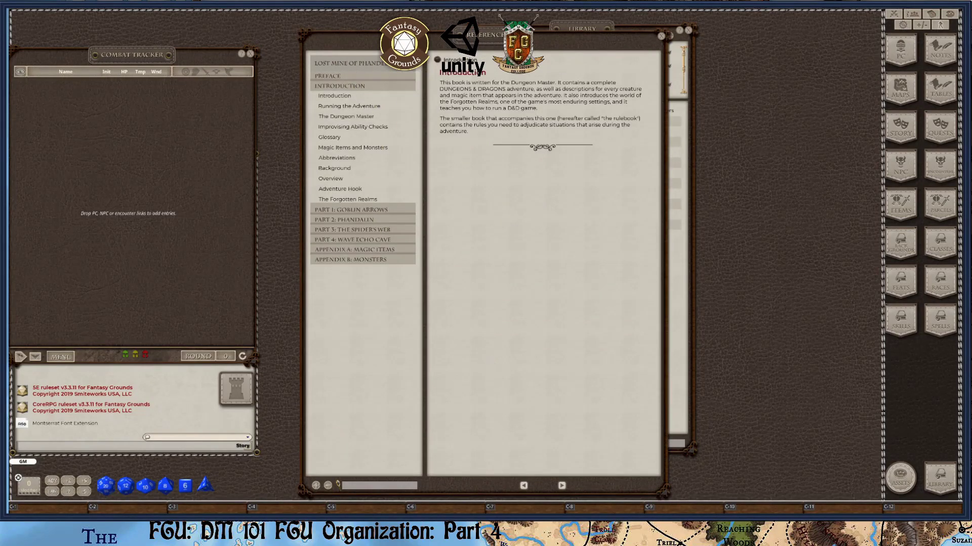
click(562, 486)
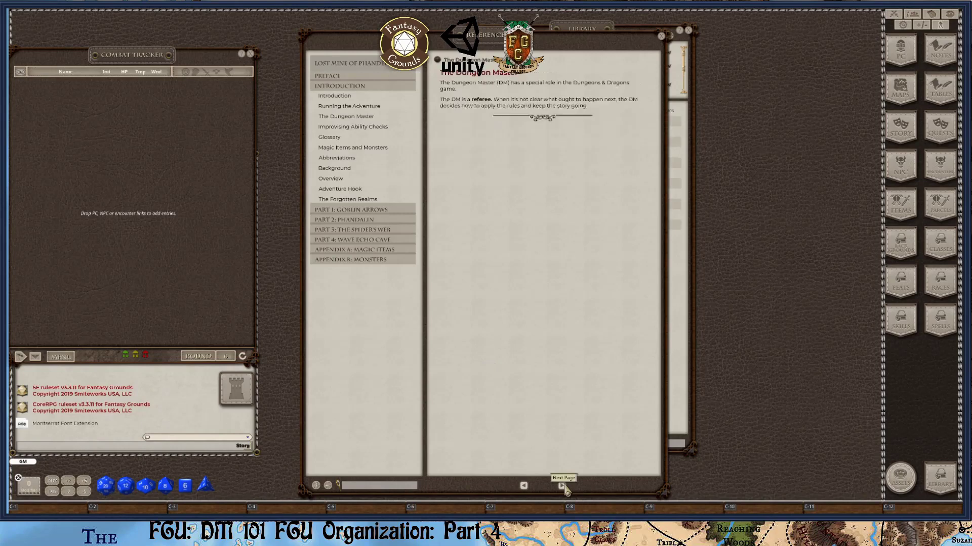
click(562, 487)
click(562, 486)
click(561, 487)
click(562, 486)
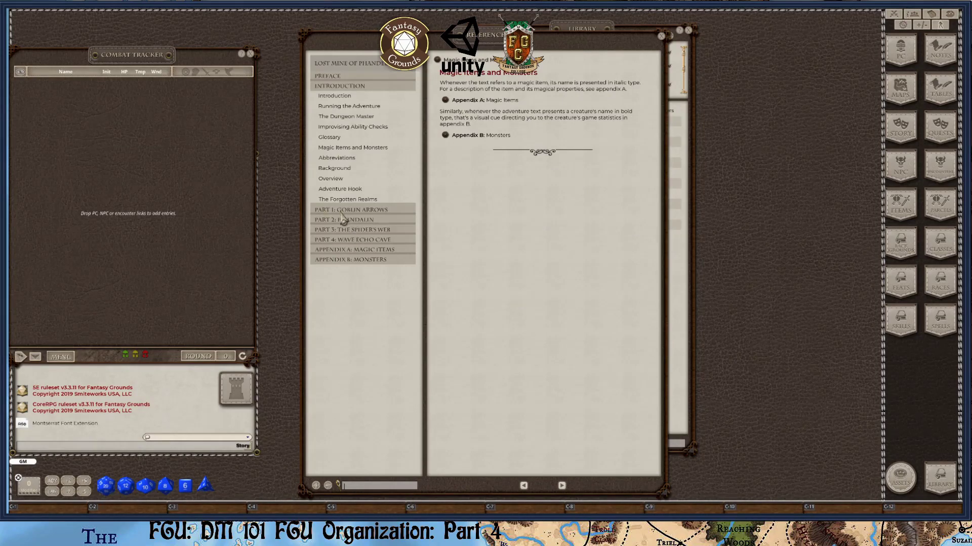
Page through Part 1: Goblin Arrows up to Cragmaw Hideout, and close the manual and the library
click(360, 211)
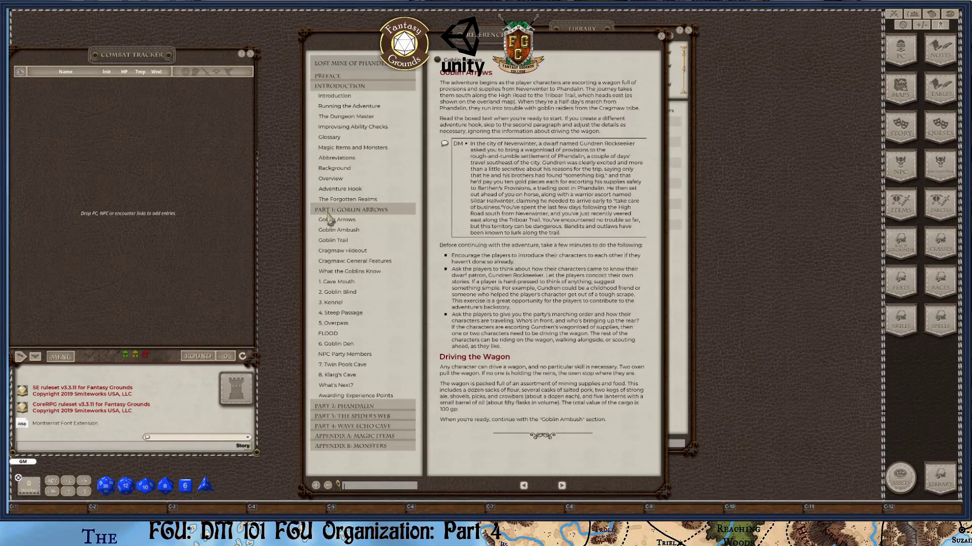
click(562, 486)
click(562, 486)
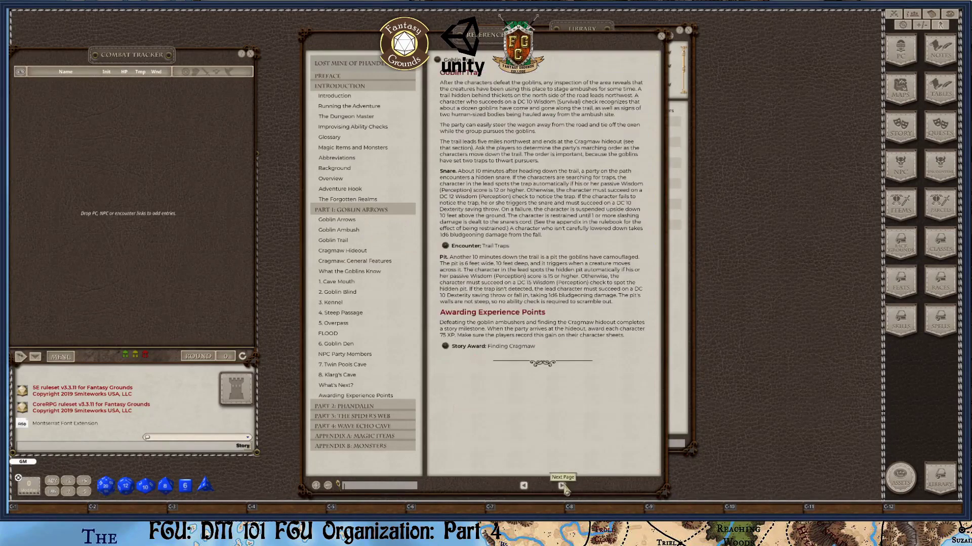
click(562, 487)
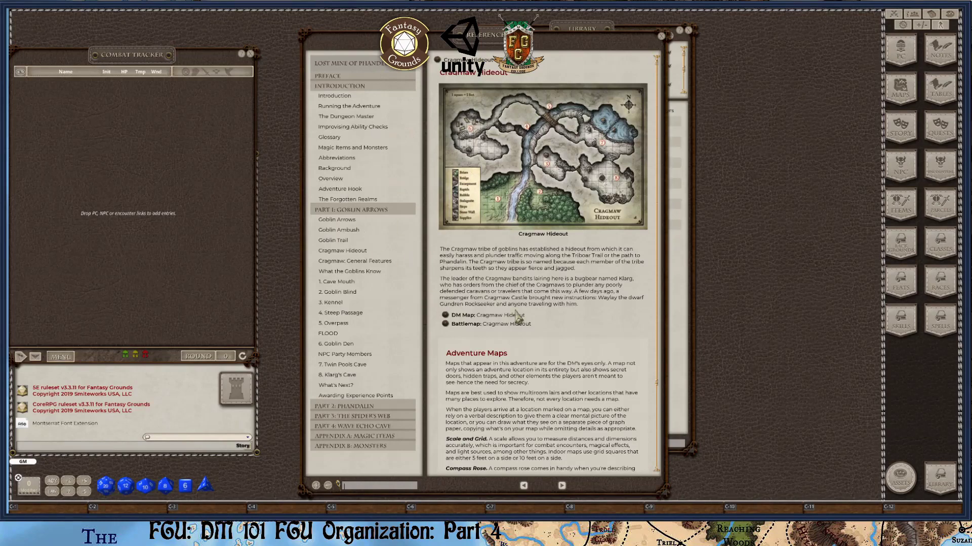
click(661, 35)
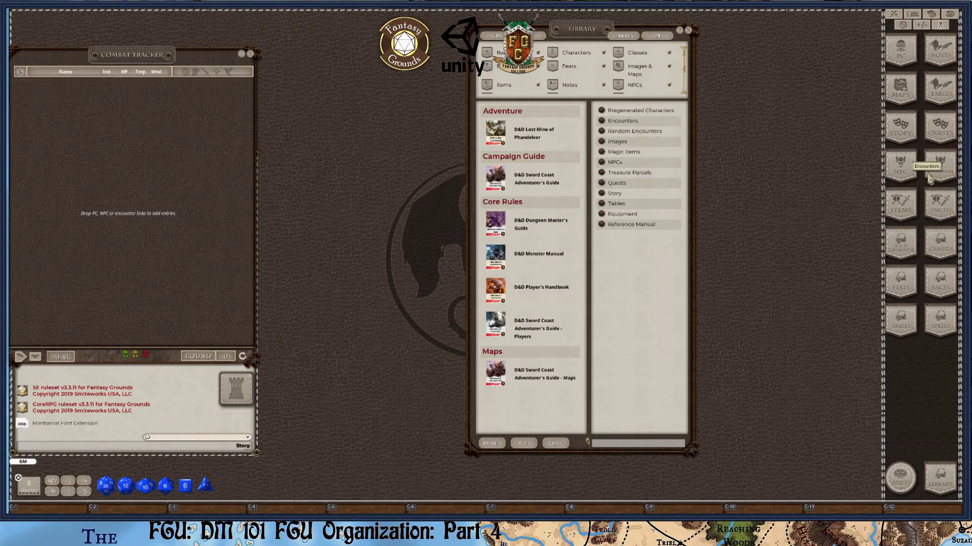
click(688, 32)
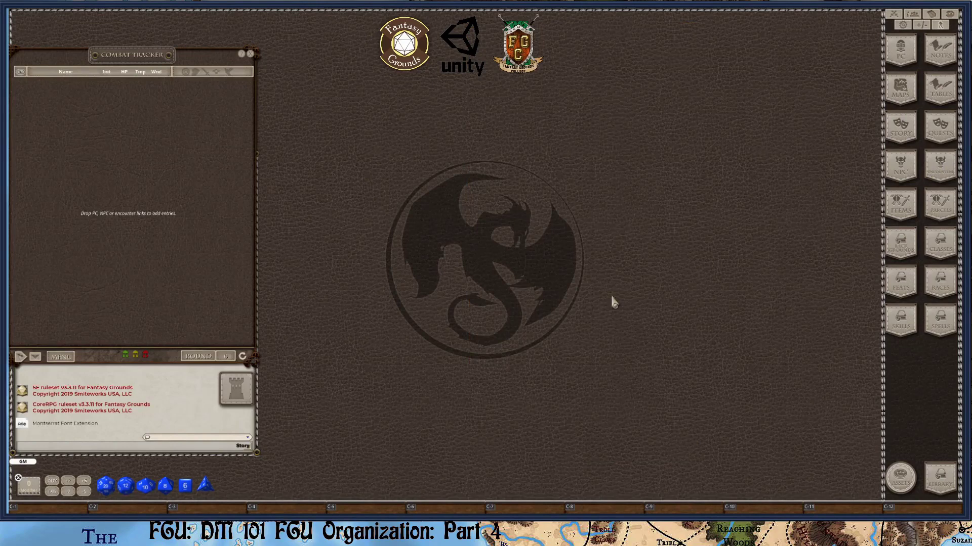
Open the Story and Images & Maps lists and stack them in the middle of the desktop, Story below
click(899, 138)
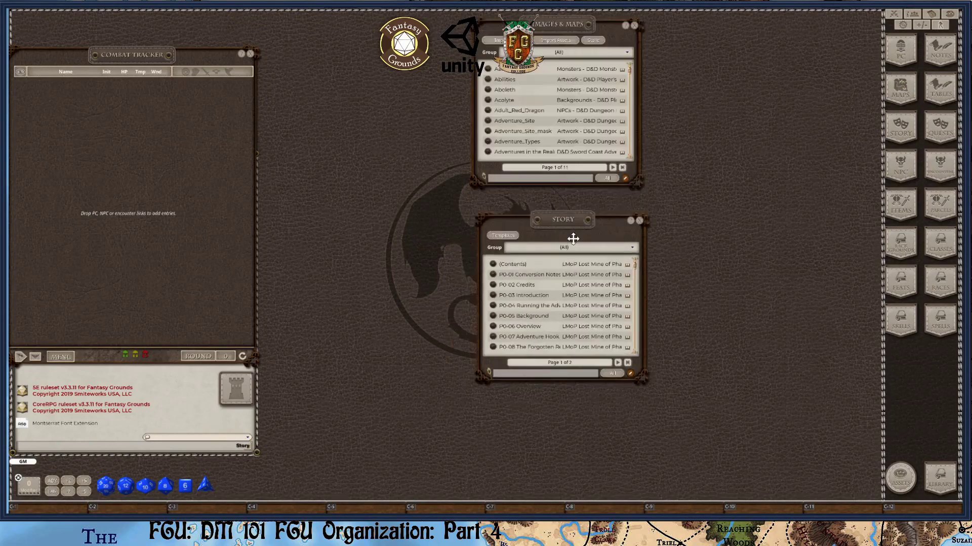
drag(573, 239, 568, 248)
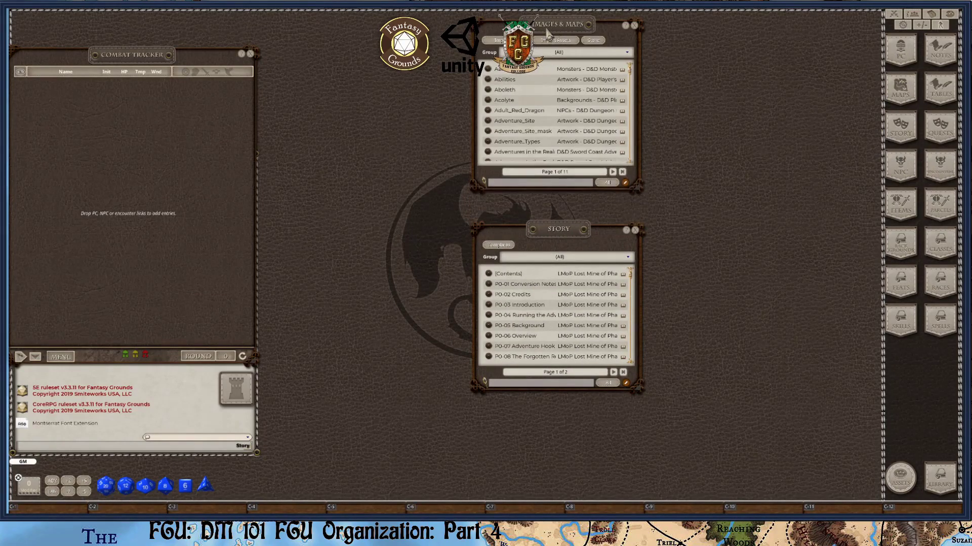
drag(553, 30, 552, 53)
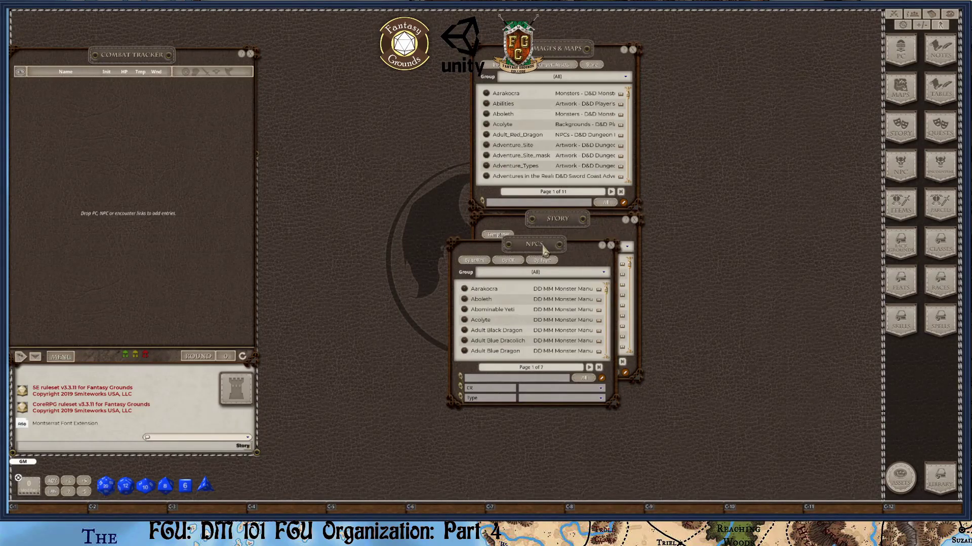
Place the NPCs and Encounters lists on one side of the central stack, and Items and Parcels on the other
drag(543, 248, 400, 99)
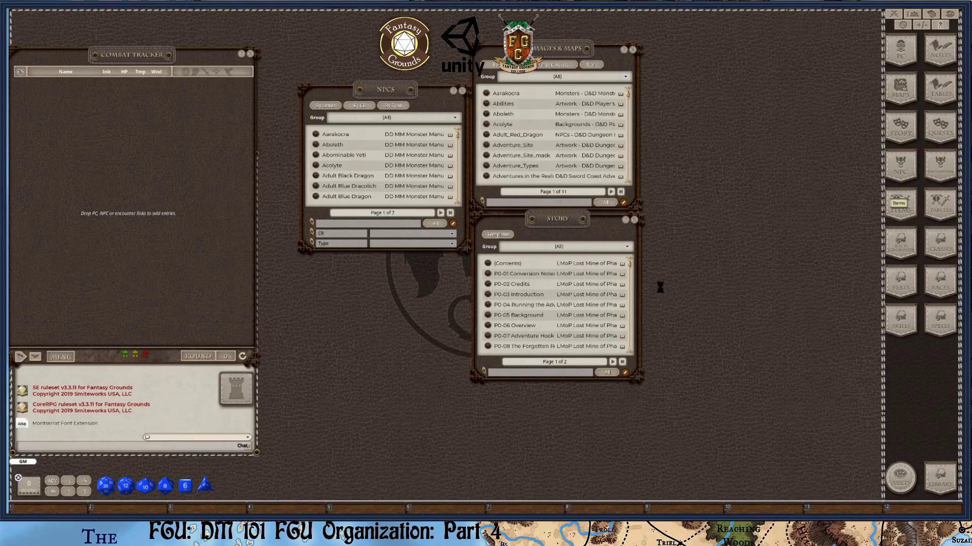
drag(542, 245, 733, 91)
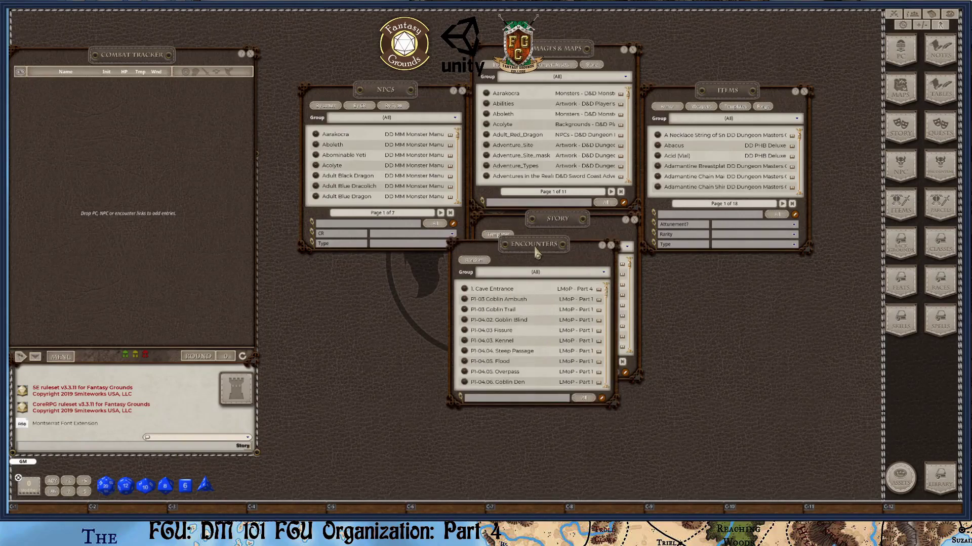
drag(537, 255, 392, 273)
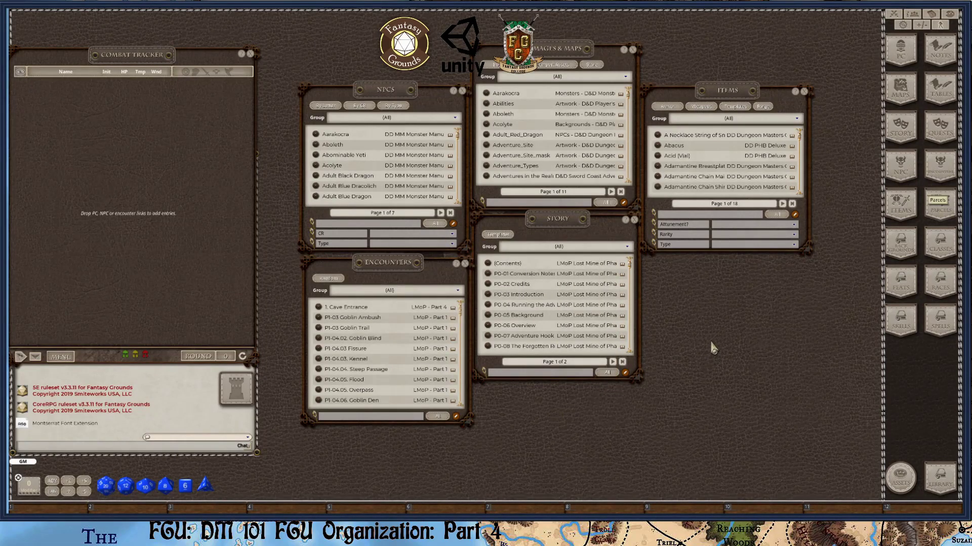
drag(506, 248, 701, 267)
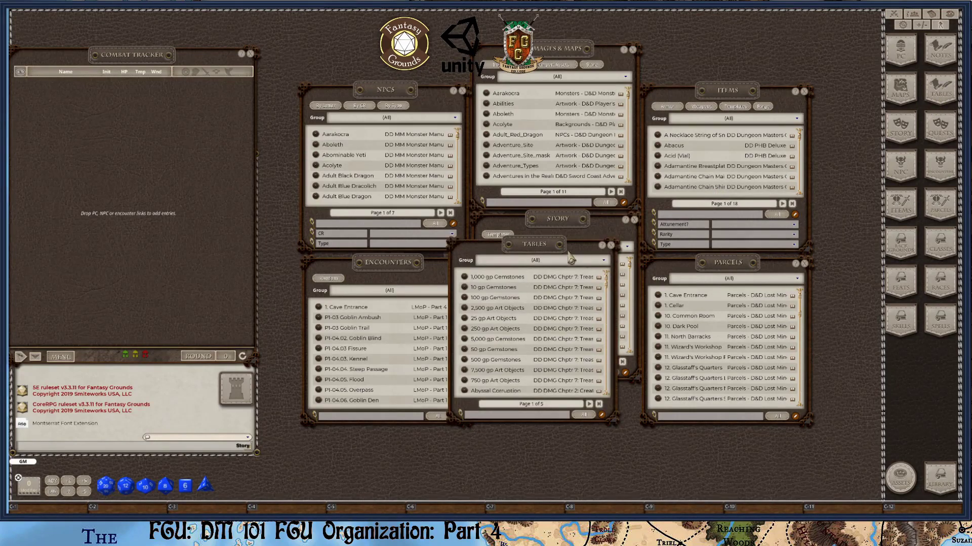
Open the Quests list, place it beside the Tables list over the lower part of Story, and match their heights
ctrl+click(940, 133)
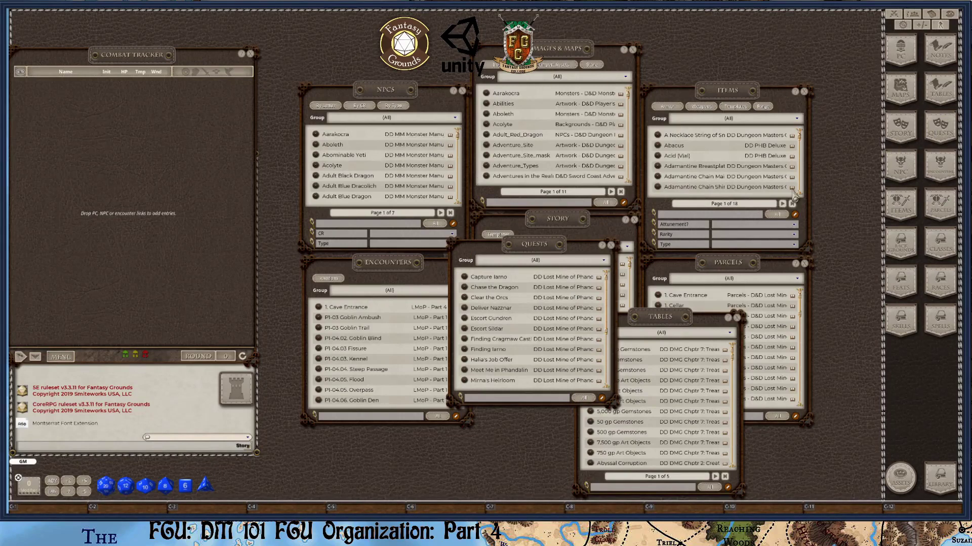
click(943, 132)
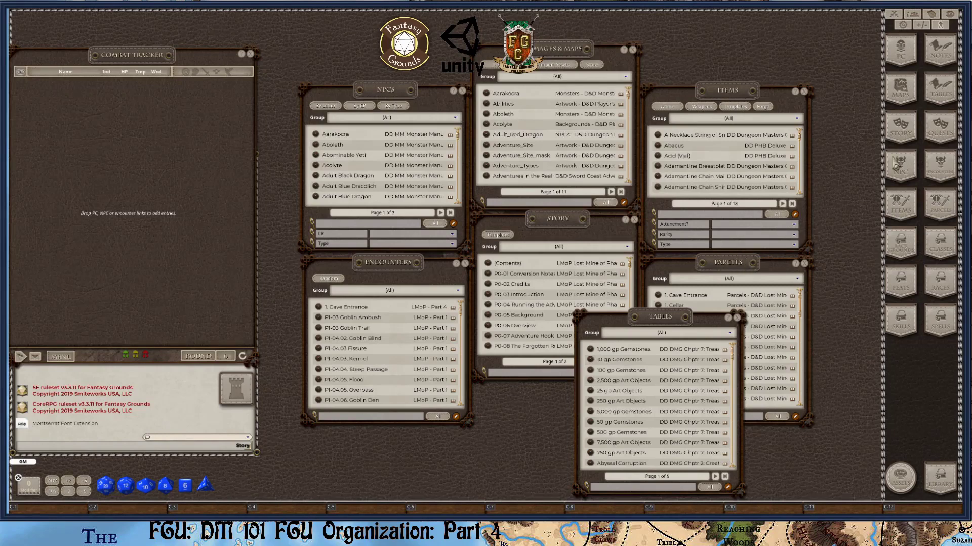
click(940, 124)
drag(512, 310, 485, 322)
drag(565, 476, 570, 492)
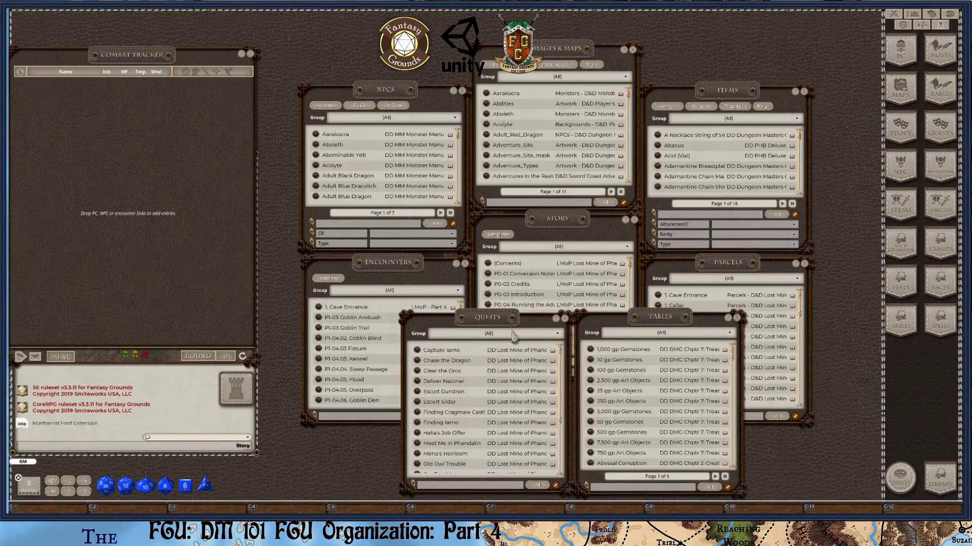
Spread Tables and Quests slightly apart, shift Images & Maps and Story up to the desktop's upper edge, and bring Encounters to the front
drag(640, 332, 664, 329)
drag(466, 316, 456, 314)
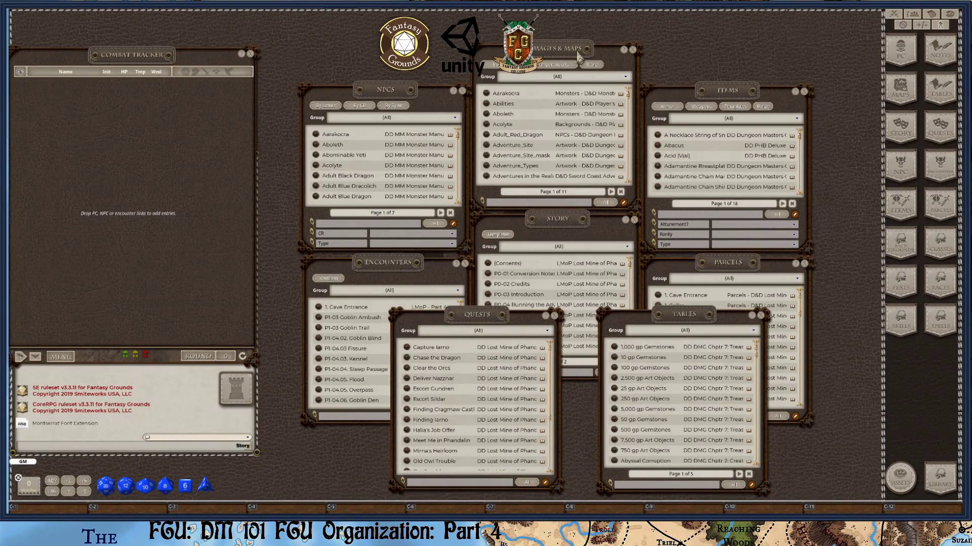
drag(561, 55, 559, 27)
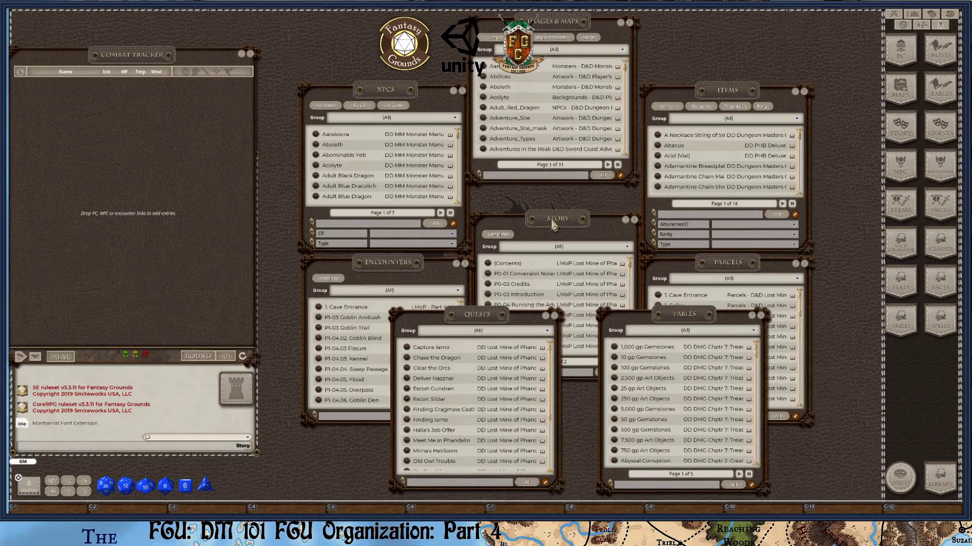
drag(554, 226, 550, 196)
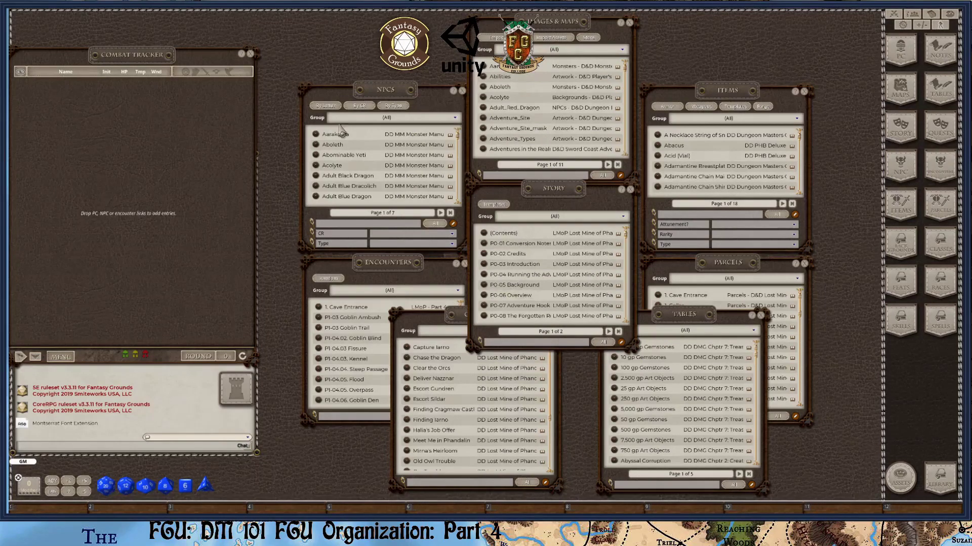
click(416, 280)
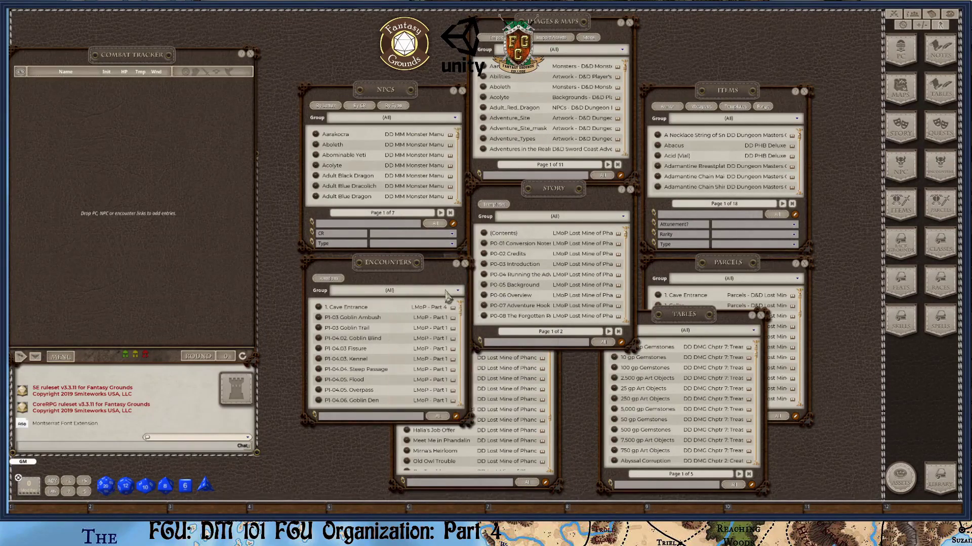
Reposition the NPCs list just above Encounters and filter it to the group NPCs - D&D Lost Mine of Phandelver
key(ctrl)
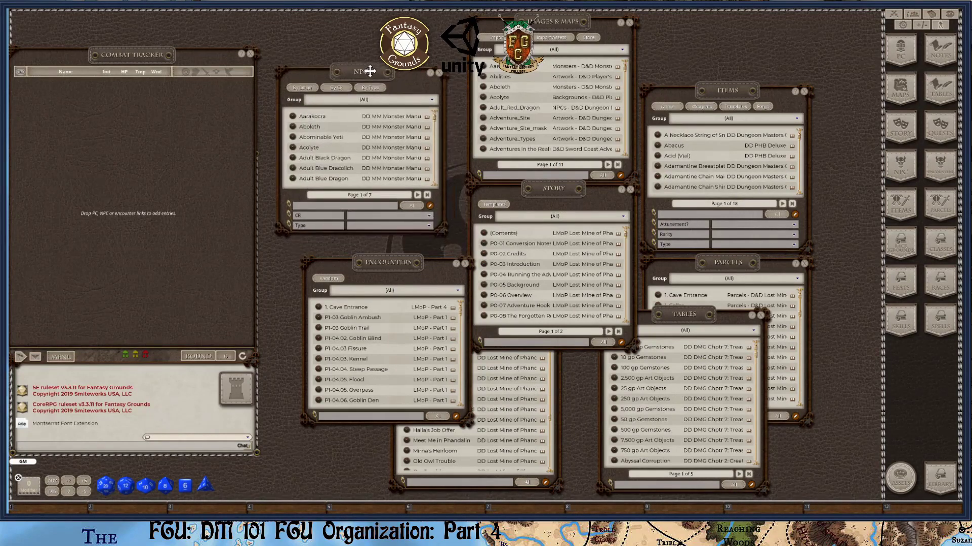
drag(370, 71, 389, 89)
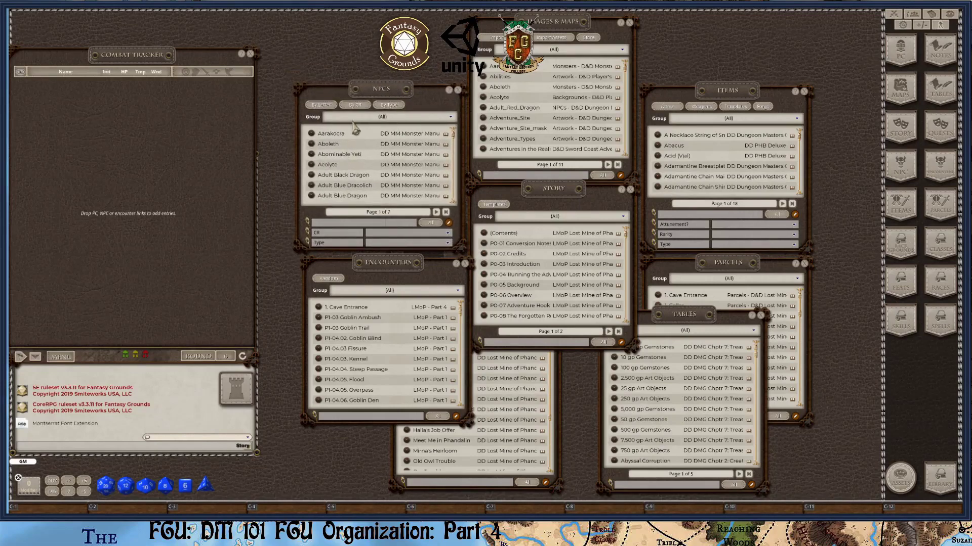
click(421, 118)
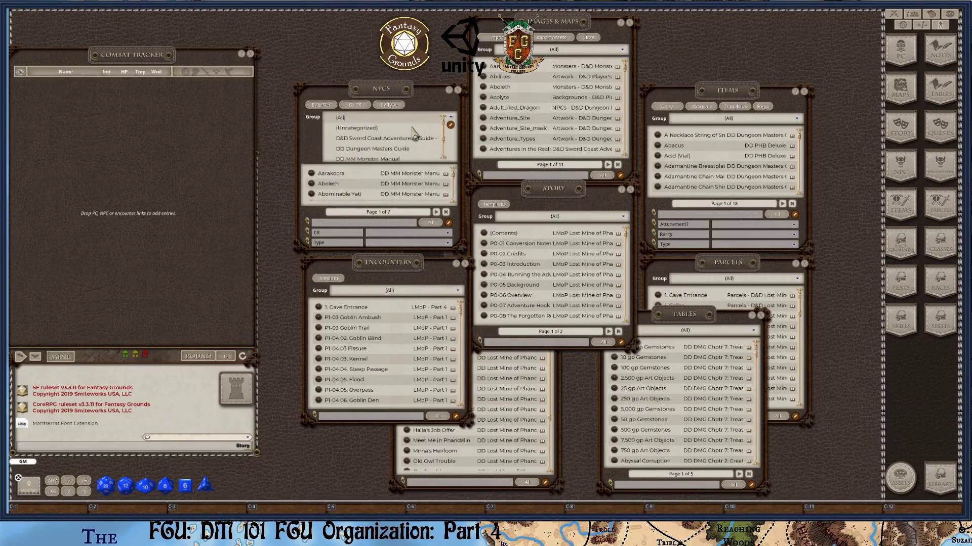
scroll(396, 139, down, 2)
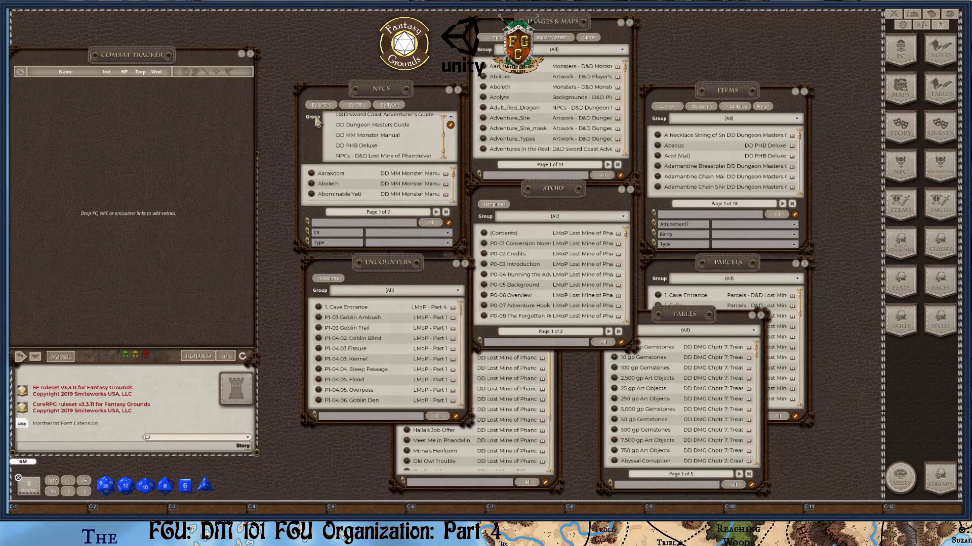
scroll(387, 127, down, 1)
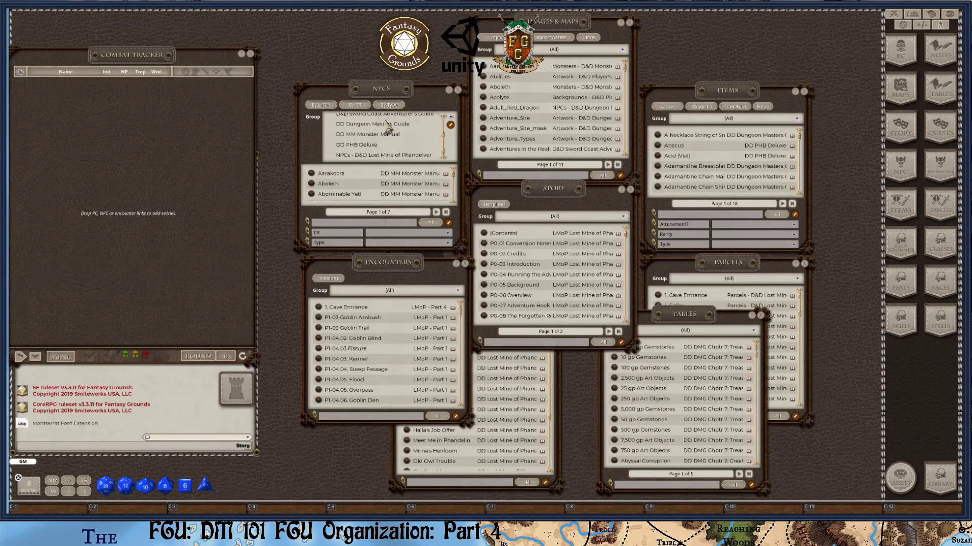
click(376, 156)
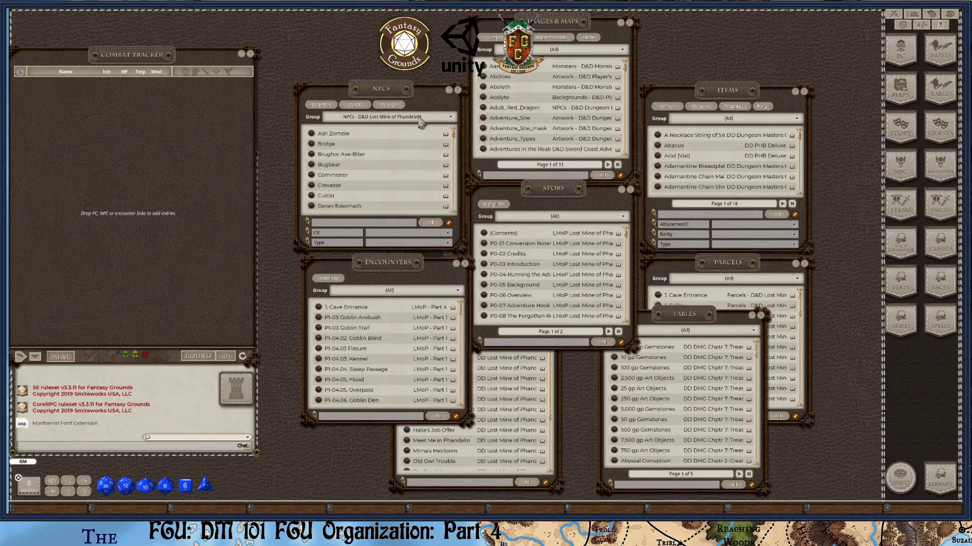
View the Brughor Axe-Biter record from the NPCs list and close it
click(344, 154)
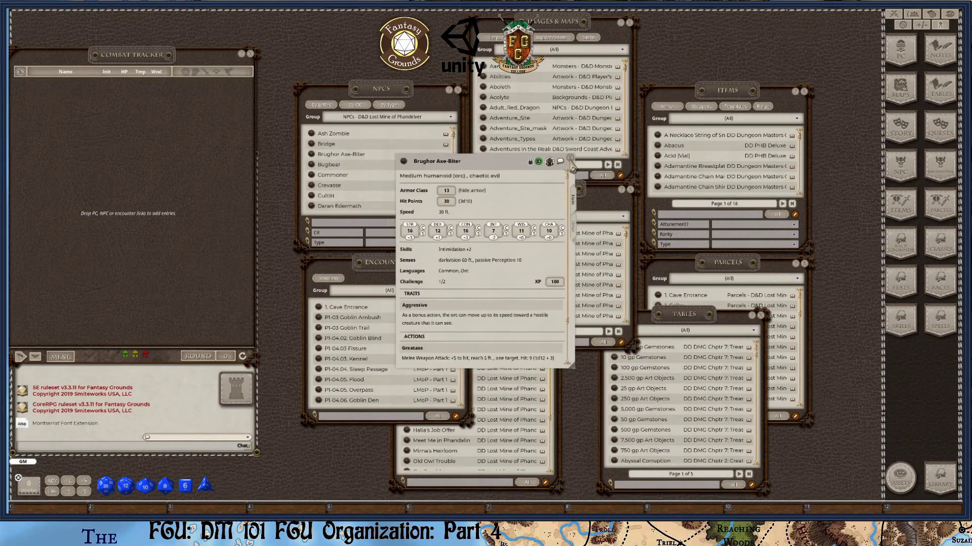
key(ctrl)
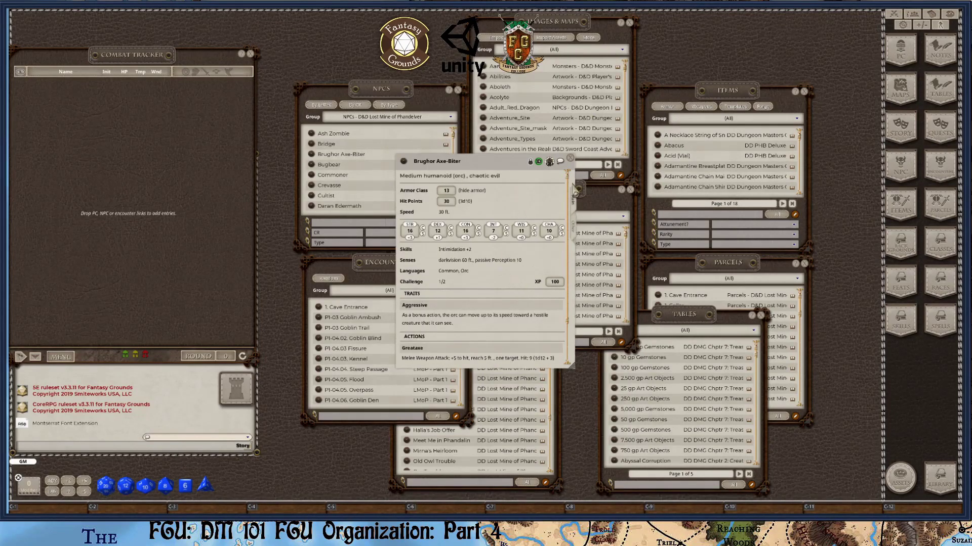
click(570, 159)
Filter Images & Maps to Artwork - D&D Lost Mine of Phandelver, and Story to LMoP Lost Mine of Phandelver
click(582, 49)
scroll(582, 81, down, 3)
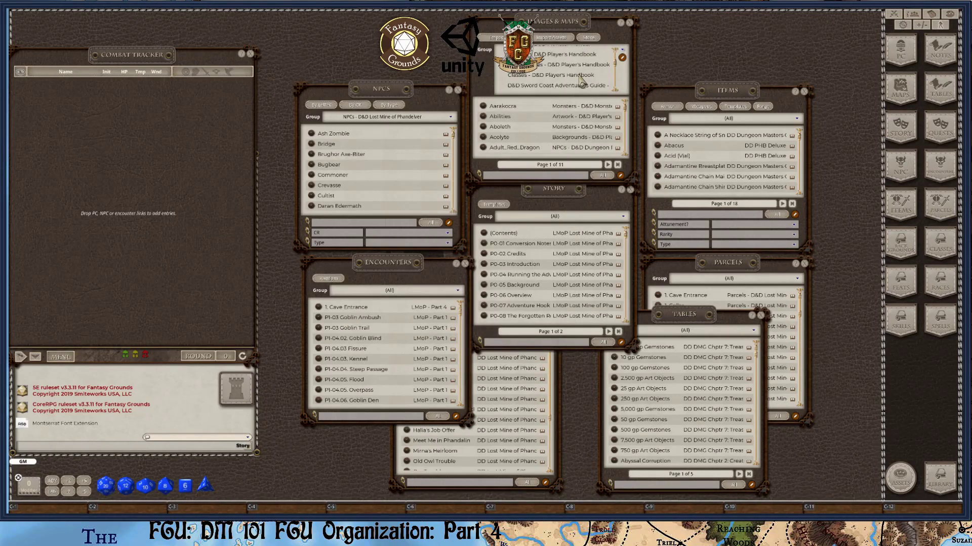
scroll(550, 92, down, 1)
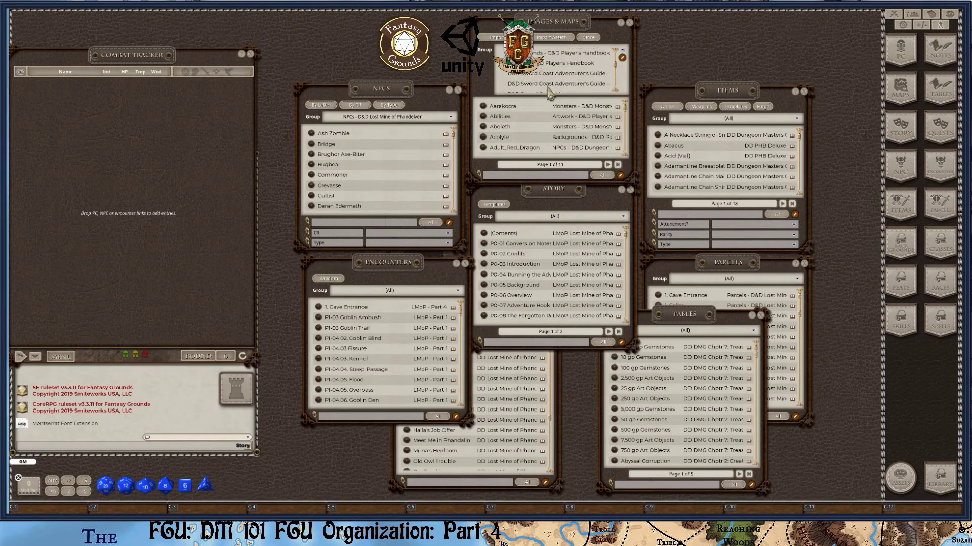
scroll(550, 92, up, 3)
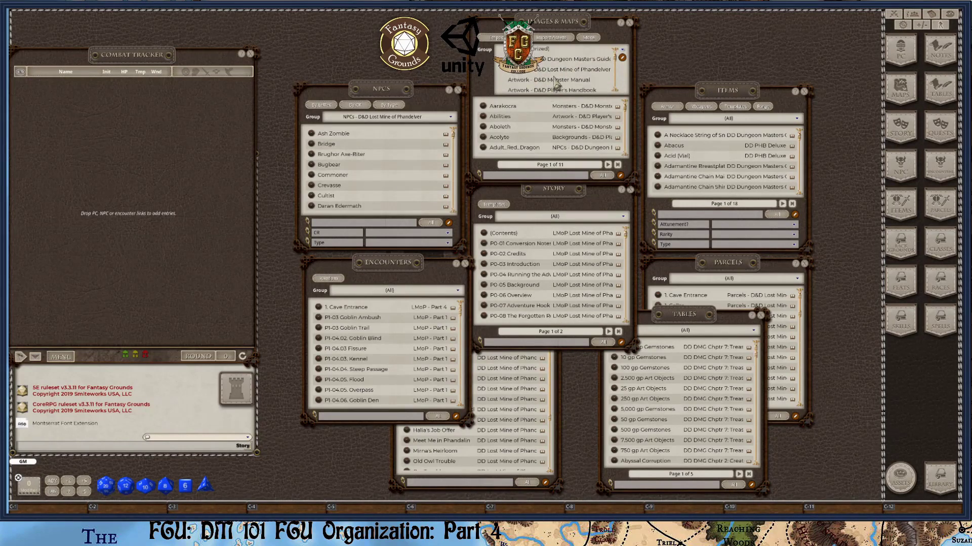
click(558, 70)
key(ctrl)
click(584, 216)
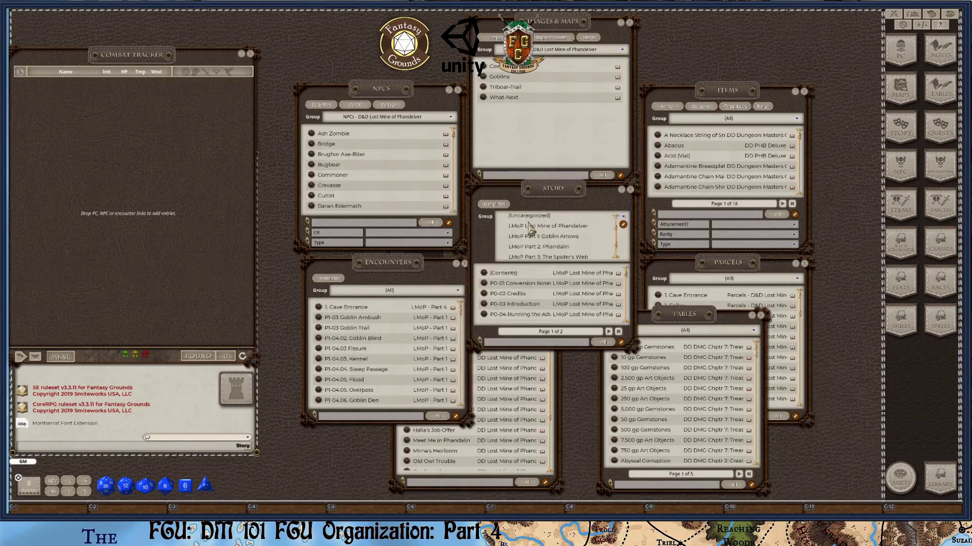
click(559, 226)
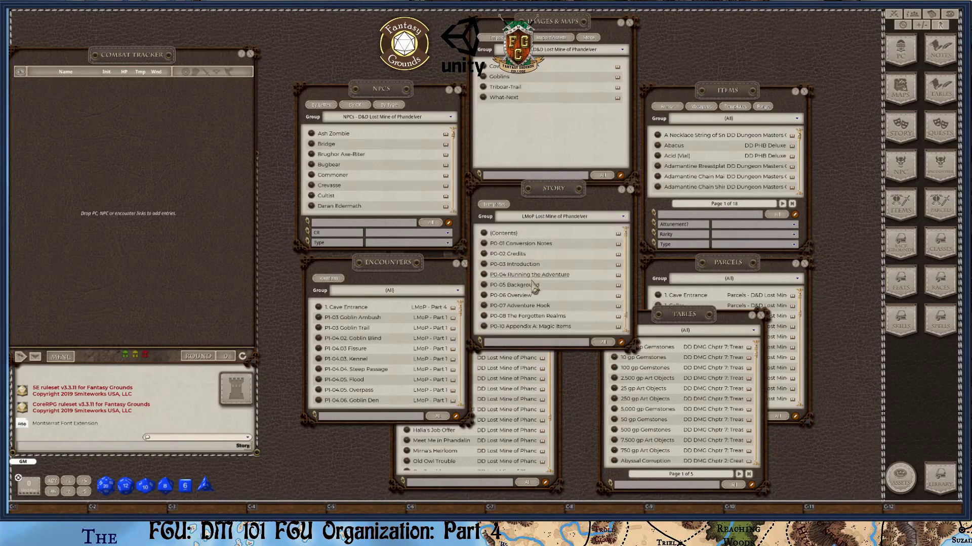
Filter the Encounters list to the group LMoP - Part 1 and shift it away from Story toward the combat tracker
drag(410, 274, 400, 271)
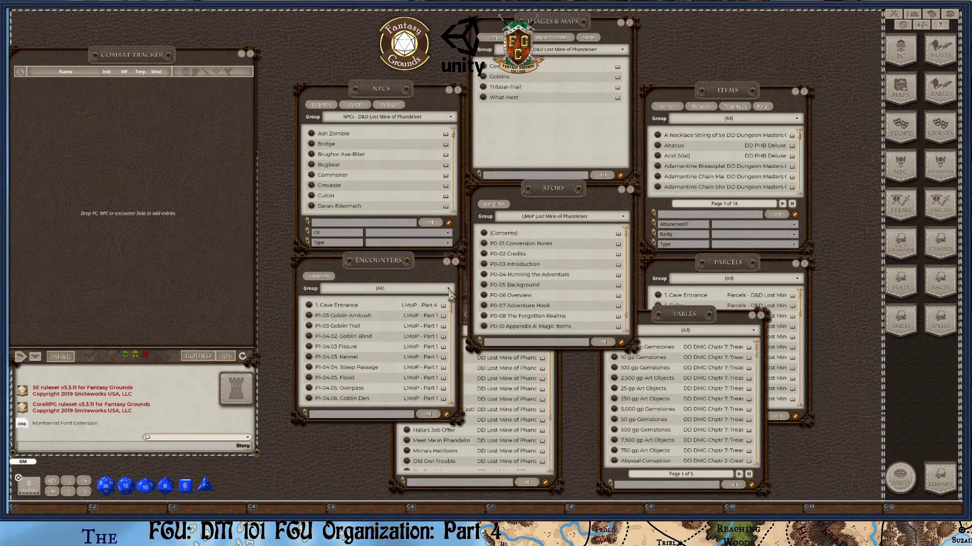
click(426, 290)
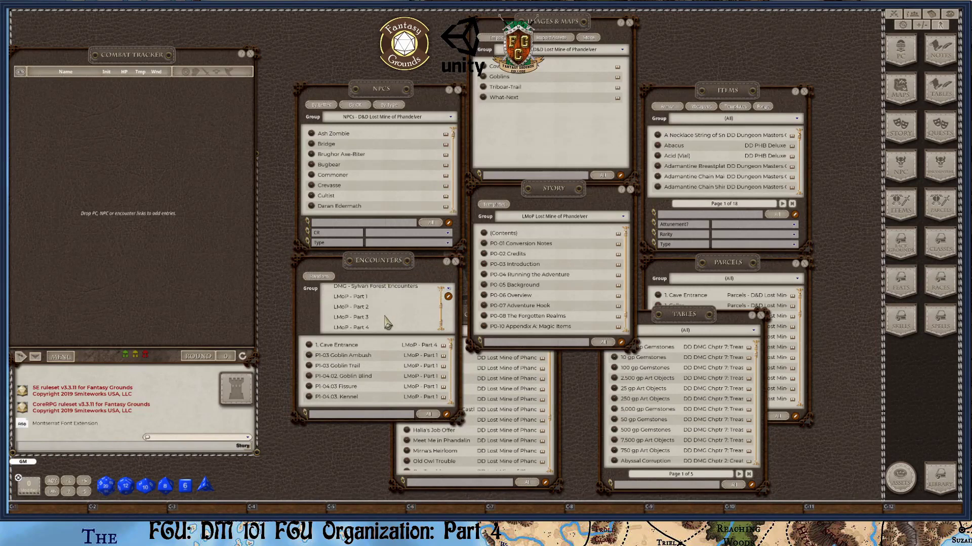
scroll(382, 321, up, 1)
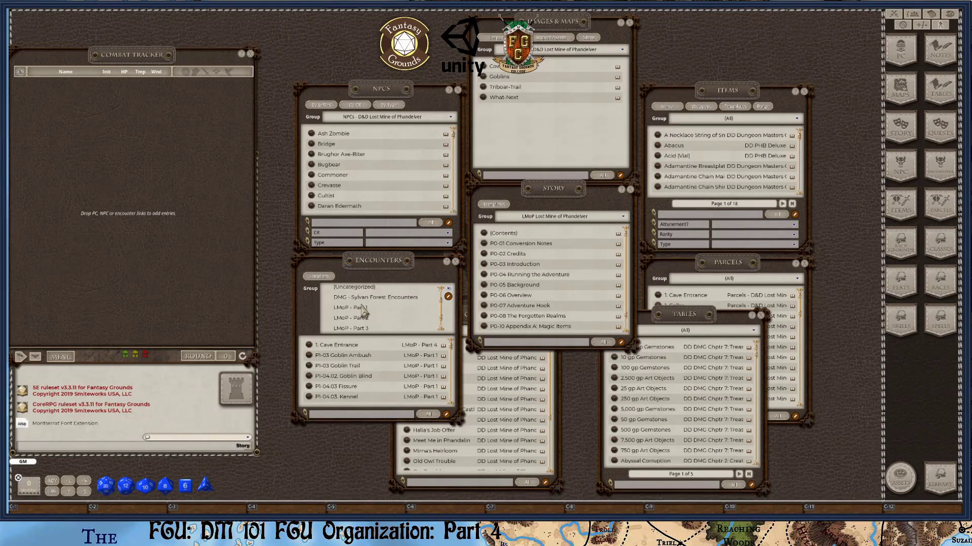
click(429, 308)
drag(403, 275, 388, 269)
Move the Quests list up over the edge of Encounters and filter it to DD Lost Mine of Phandelver
drag(458, 314, 448, 282)
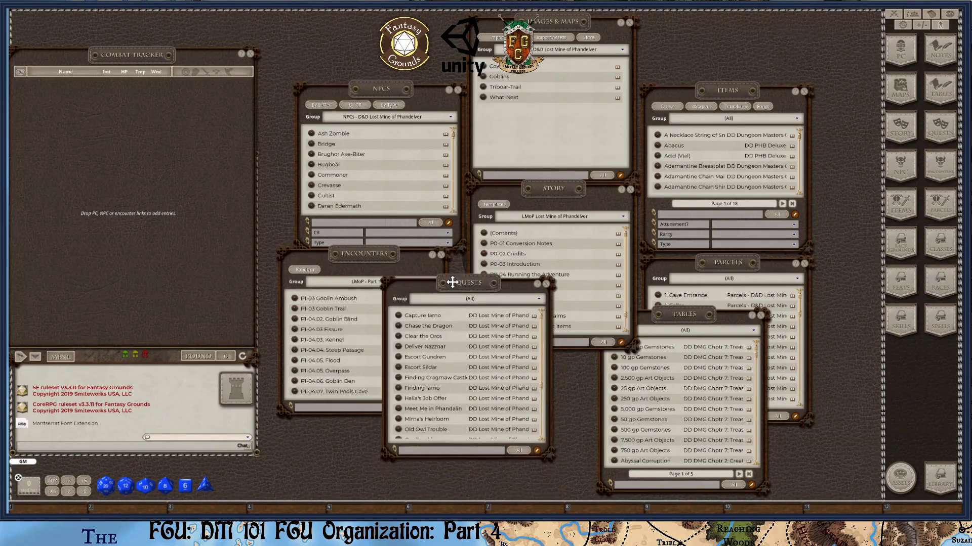
click(539, 300)
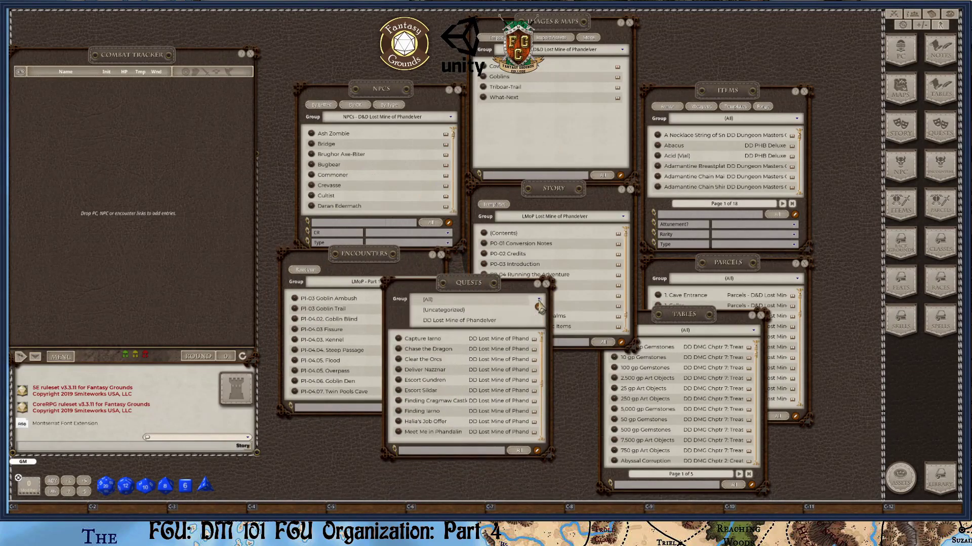
click(481, 322)
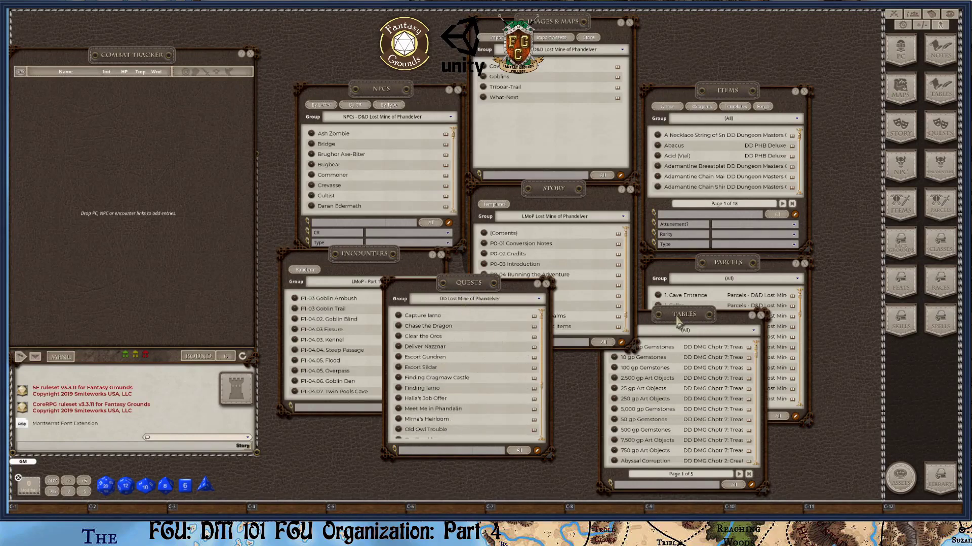
Move the Tables list up next to Quests and filter it to the group LMoP - Part 3
drag(677, 324, 638, 298)
click(651, 307)
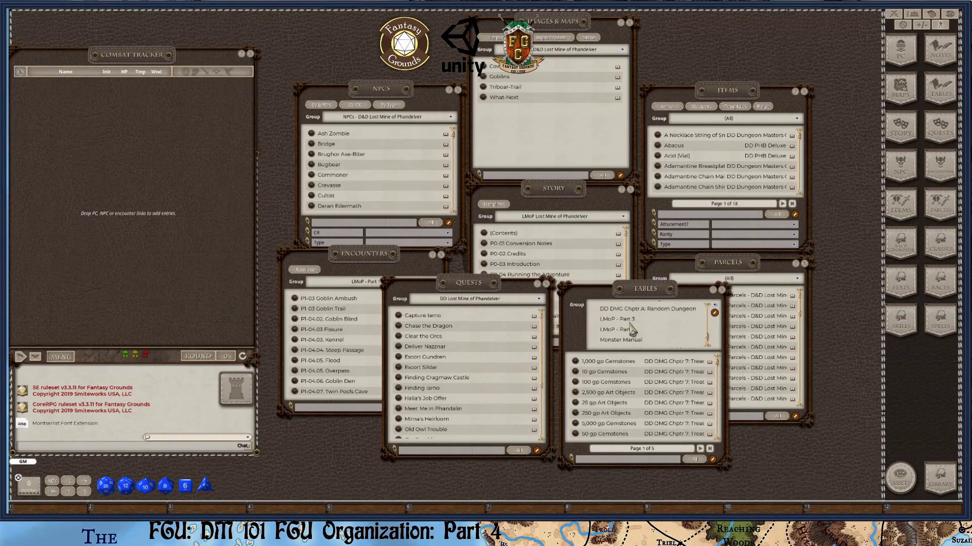
key(ctrl)
click(622, 320)
key(ctrl)
Filter Parcels to the group Parcels - D&D Lost Mine of Phandelver, and Items to DD Lost Mine of Phandelver
click(726, 279)
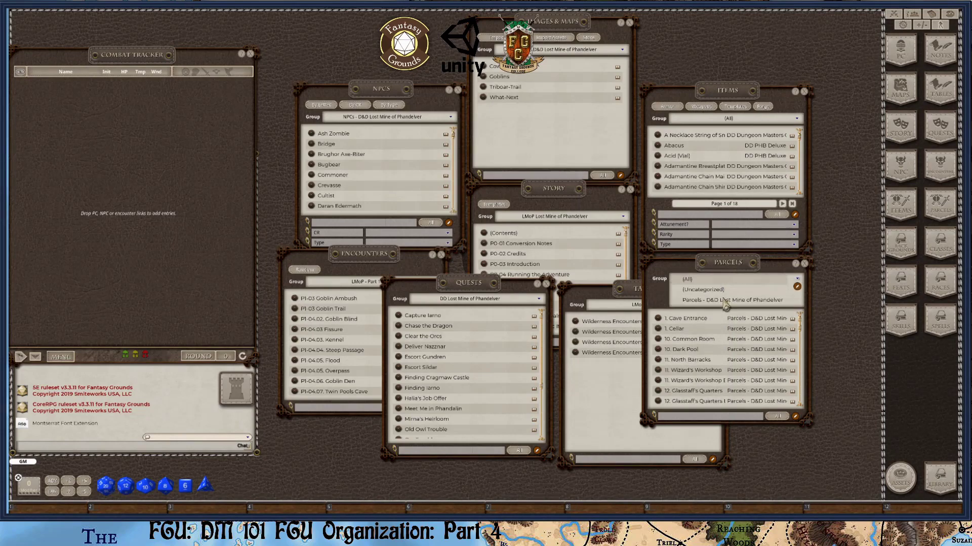
click(725, 301)
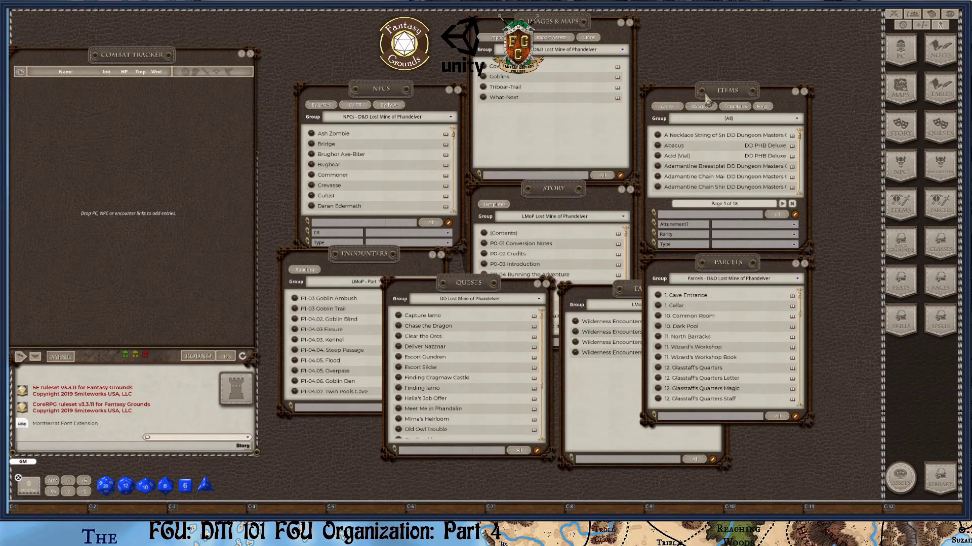
key(ctrl)
ctrl+click(797, 120)
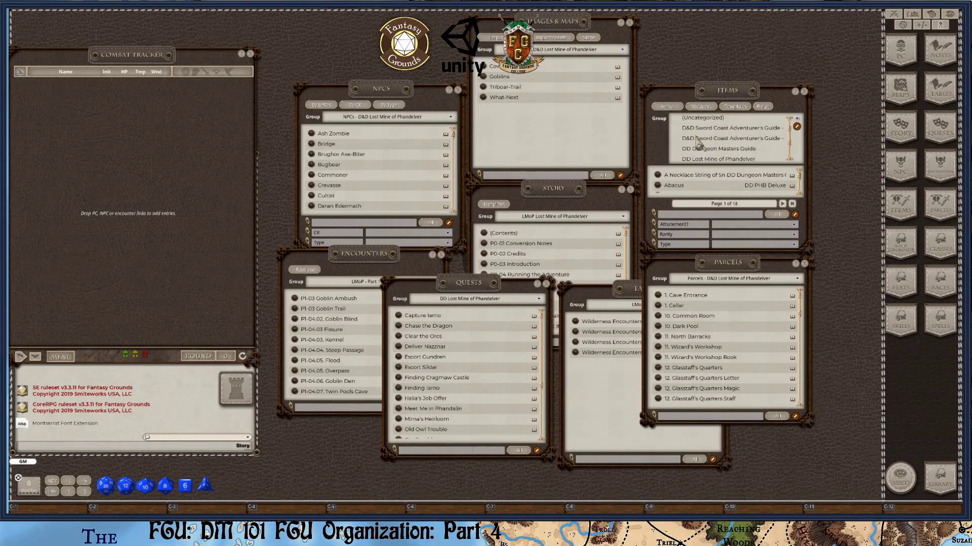
key(ctrl)
scroll(756, 150, down, 1)
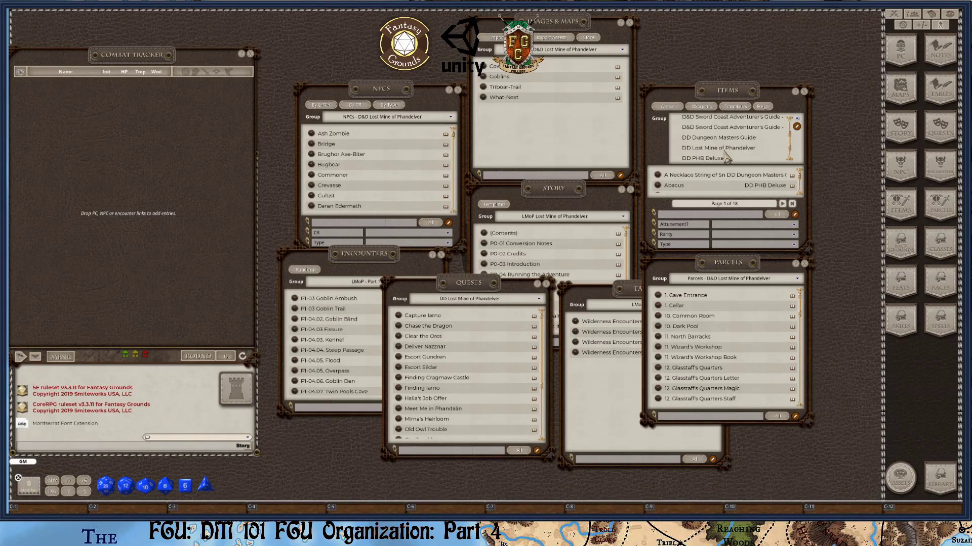
click(826, 172)
key(ctrl)
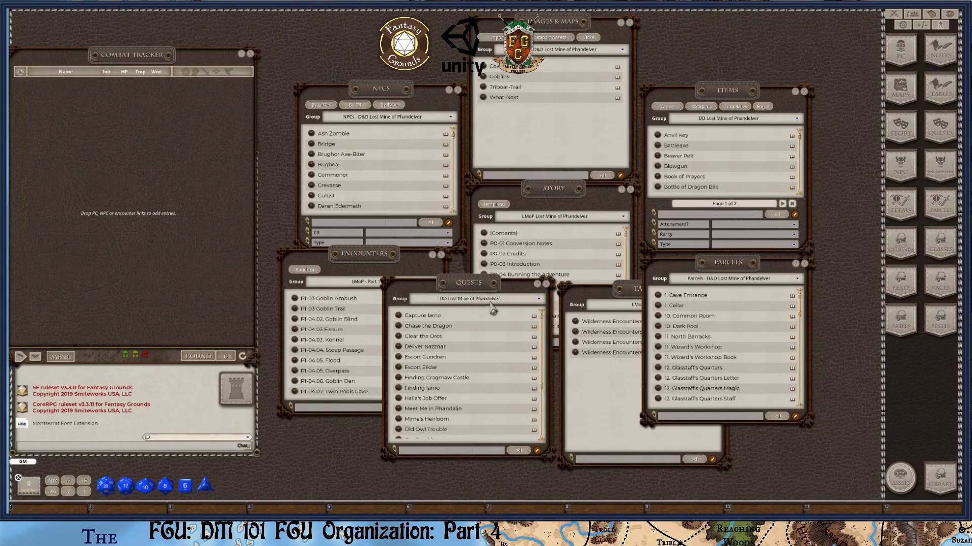
Lower the Quests list slightly, move Parcels down and outward, and bring Tables to the front
drag(485, 285, 491, 300)
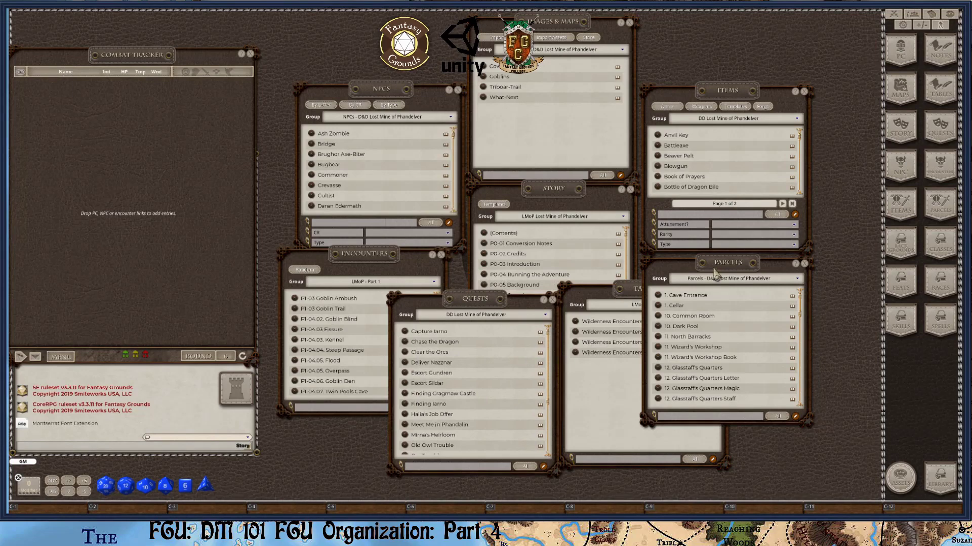
drag(728, 265, 749, 284)
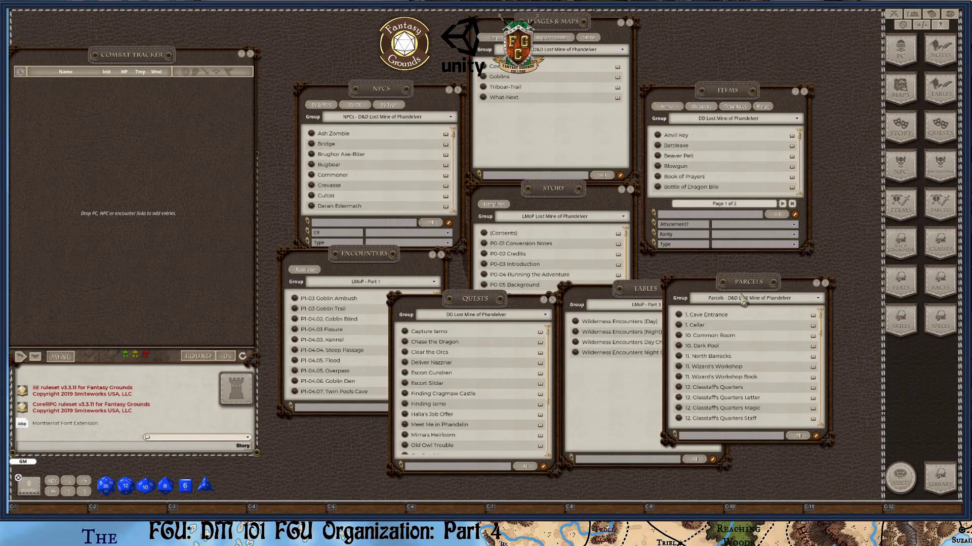
click(620, 294)
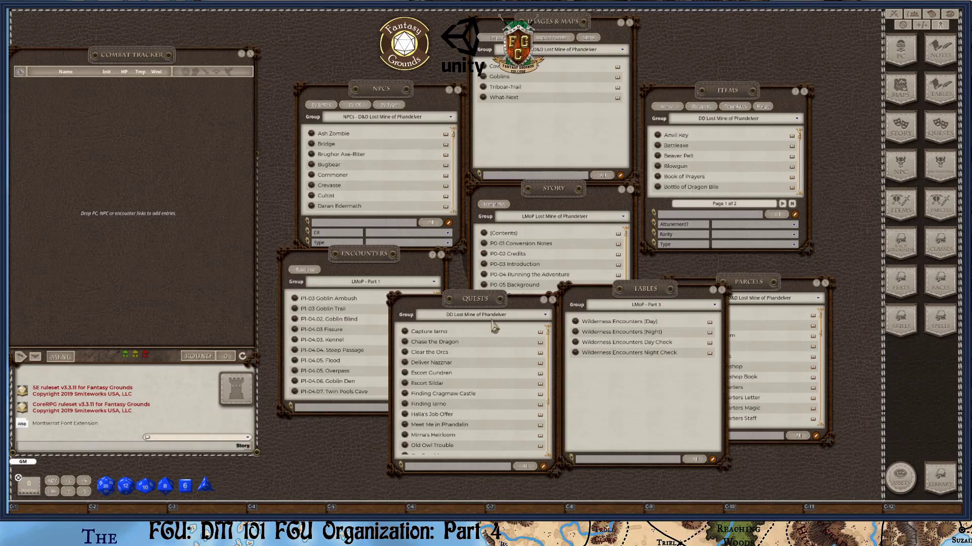
Check the loaded modules in the Library, close it, and shift the Encounters list closer to the combat tracker
click(944, 485)
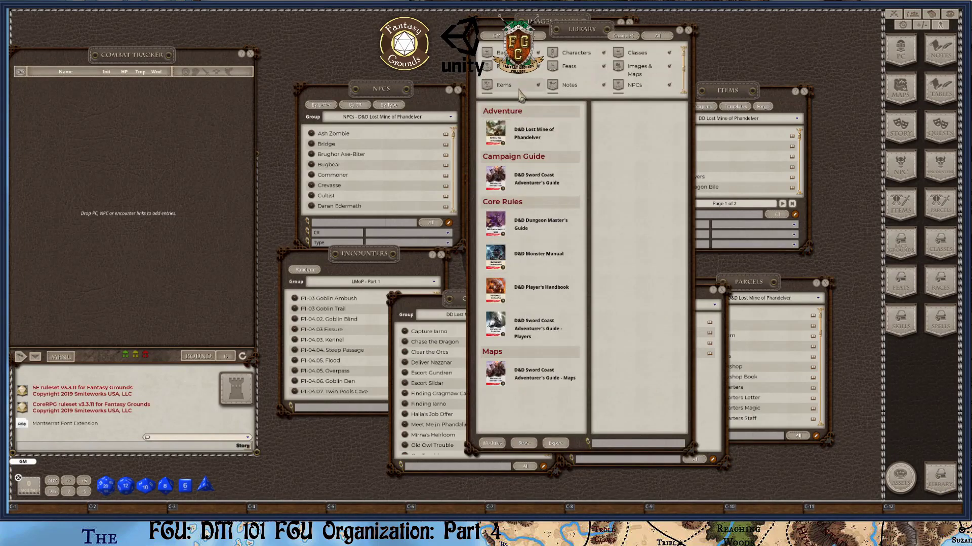
click(689, 30)
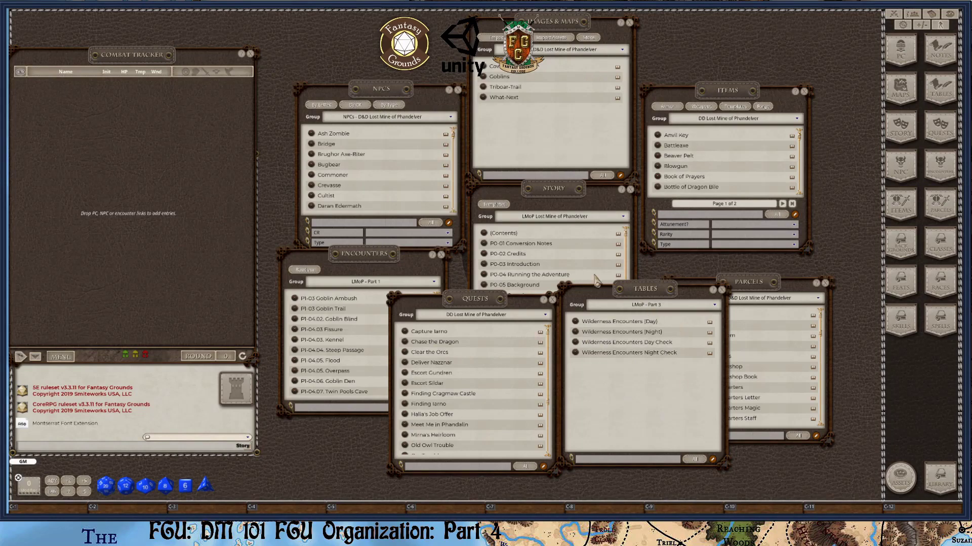
drag(368, 259, 355, 253)
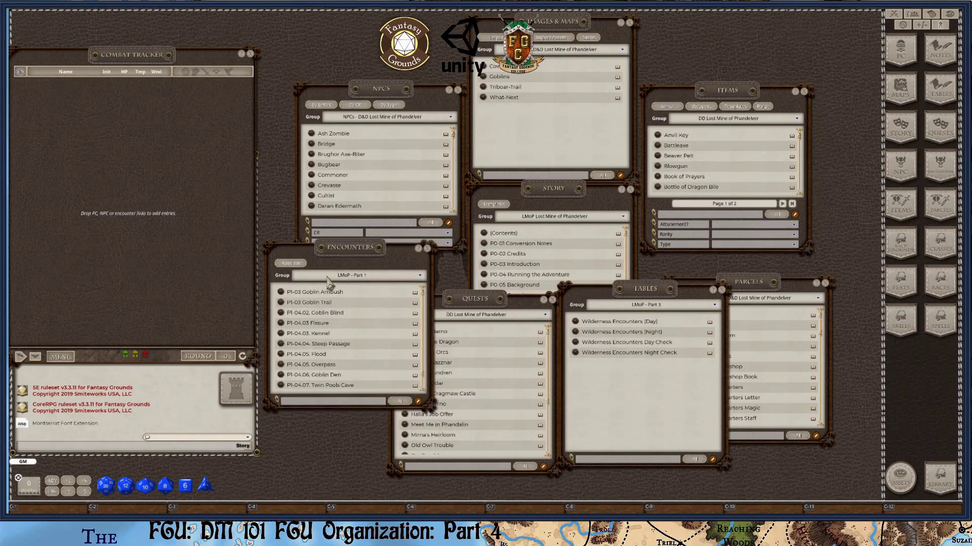
Bring the Story, Tables and Quests lists to the front in turn, finishing with Story on top
click(550, 201)
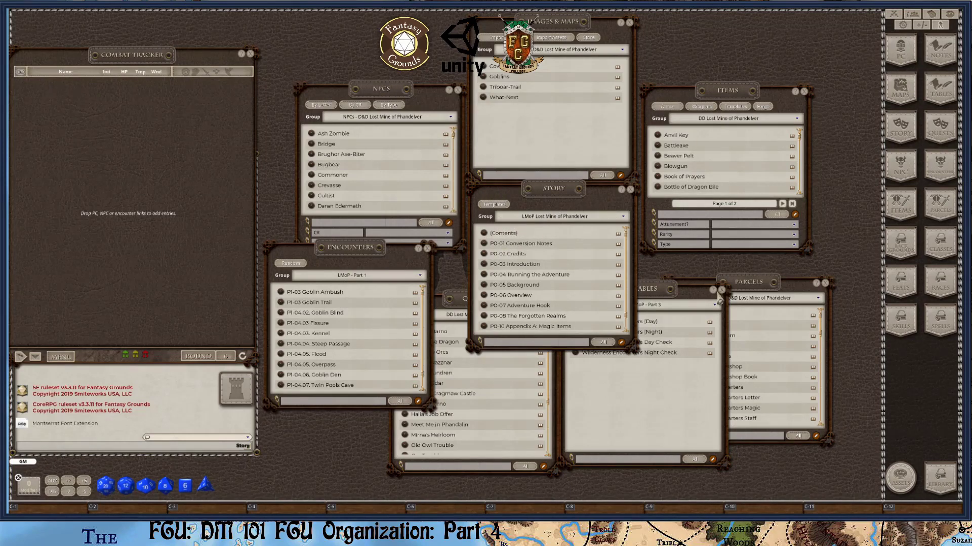
click(648, 304)
click(458, 304)
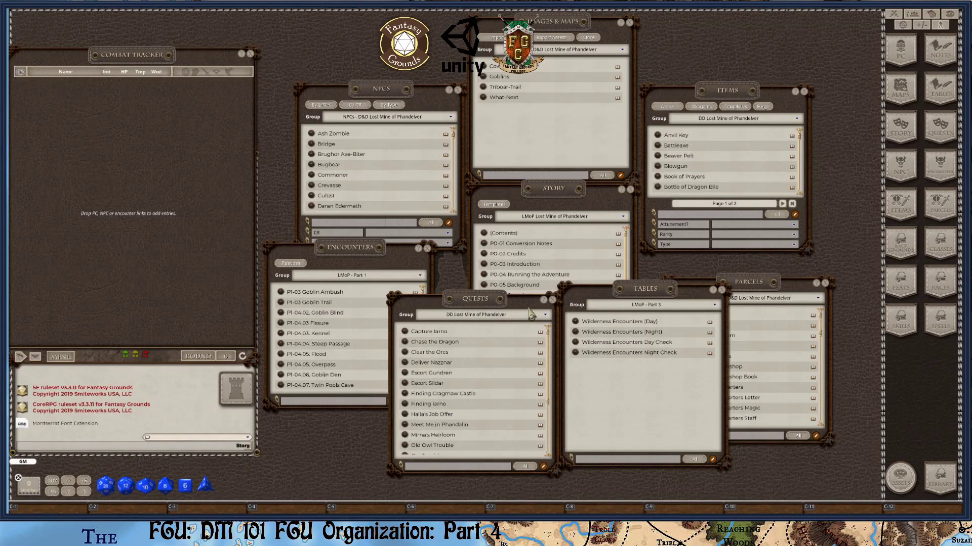
click(553, 197)
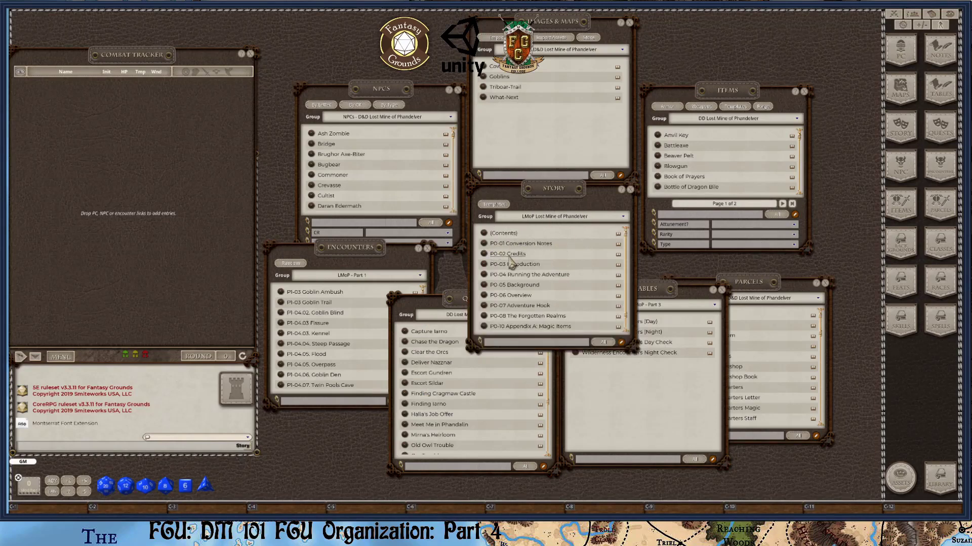
Open the story entry P0-05 Background, read through it, and page forward to P0-07 Adventure Hook
click(485, 286)
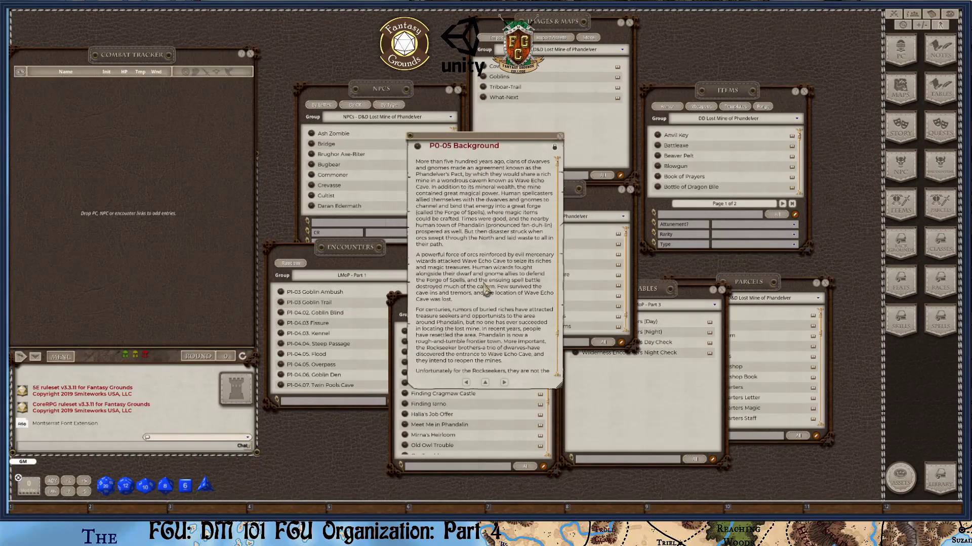
scroll(511, 338, down, 3)
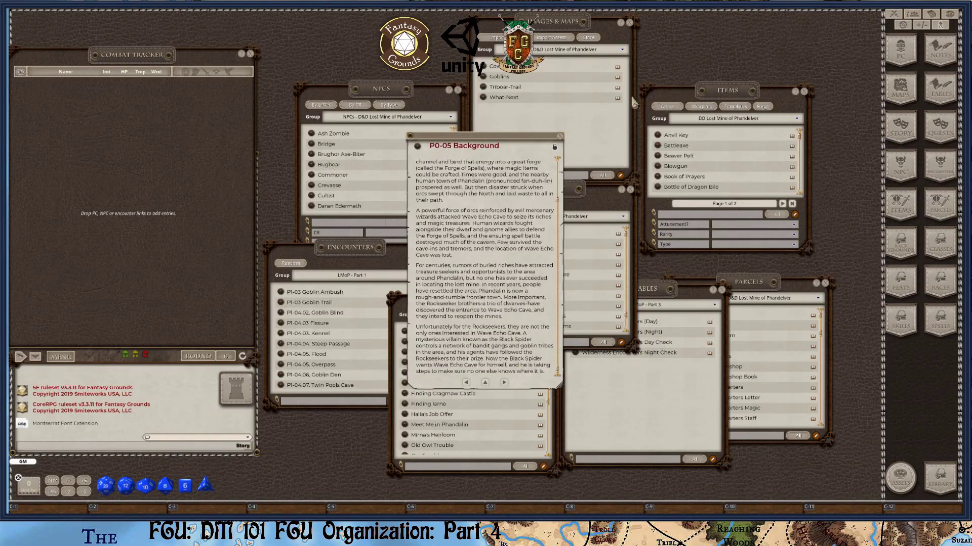
click(504, 383)
click(504, 383)
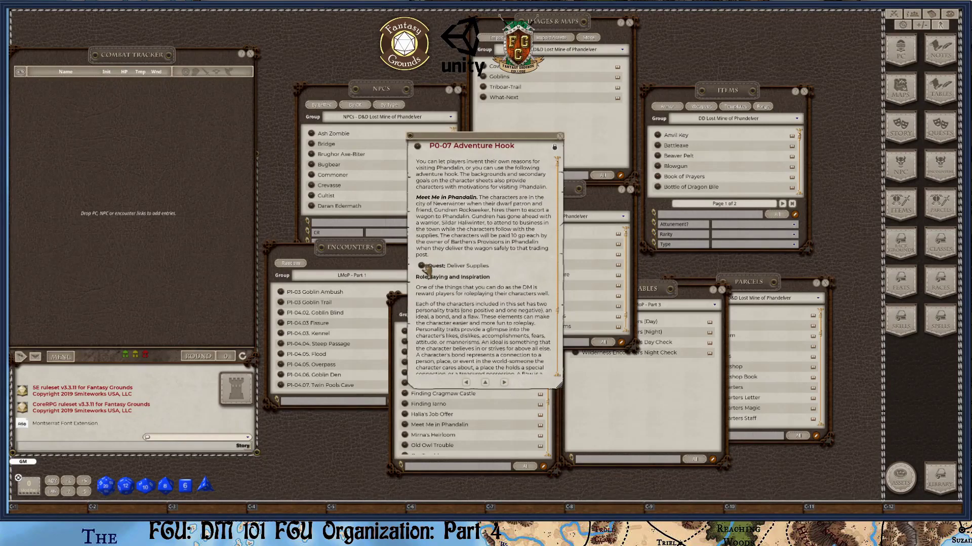
View and close the linked Deliver Supplies quest, and check the Quests list before returning to the Adventure Hook entry
click(424, 267)
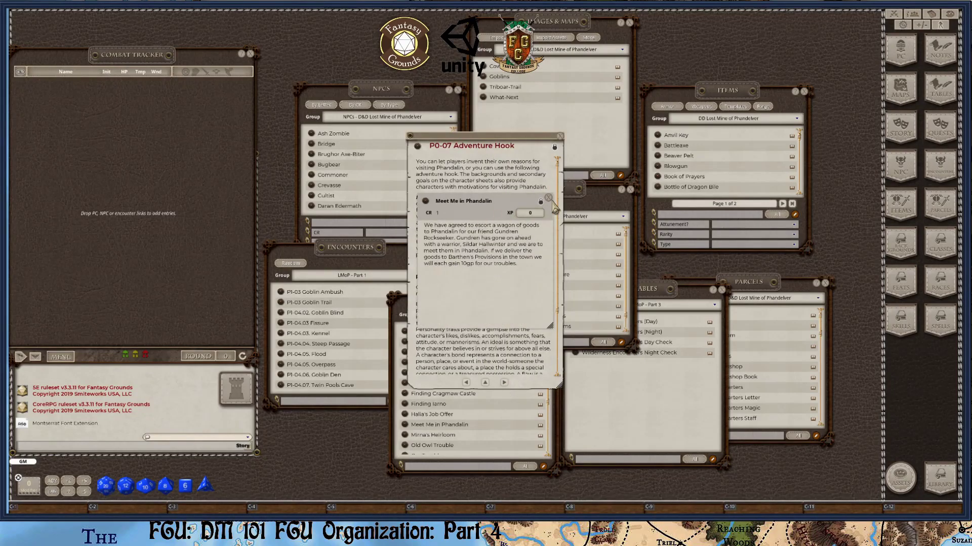
click(549, 198)
click(403, 316)
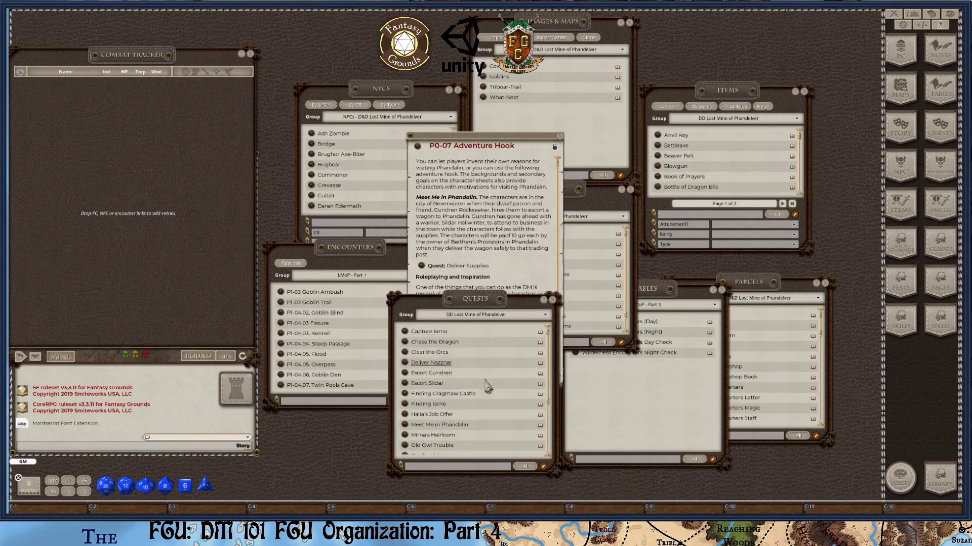
click(501, 147)
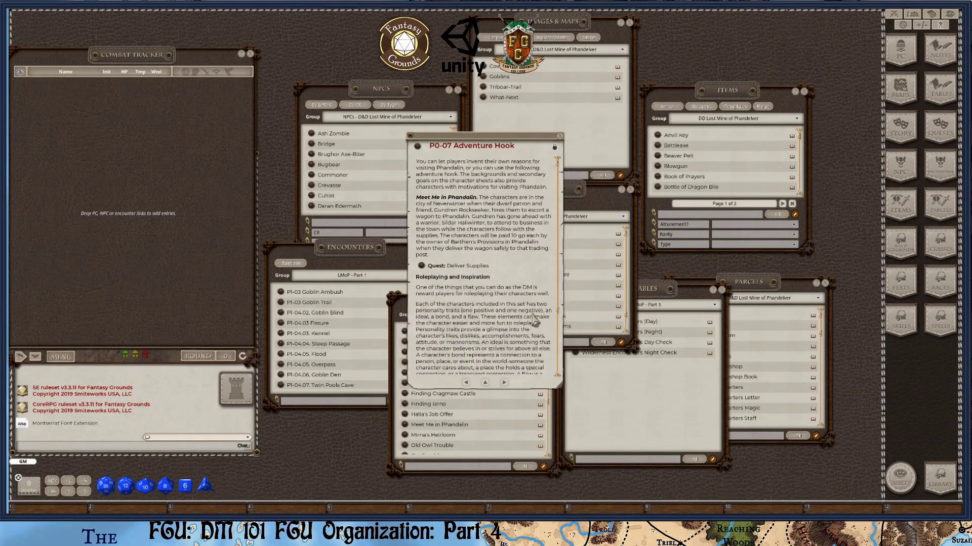
Page forward to P0-08 The Forgotten Realms and read down to its Sword Coast map links
click(504, 382)
scroll(507, 349, down, 3)
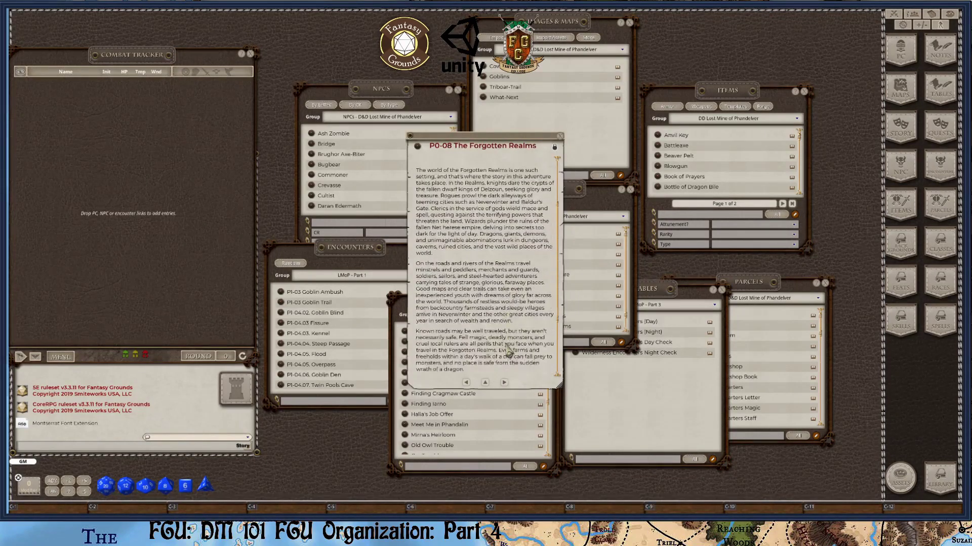
scroll(507, 349, down, 5)
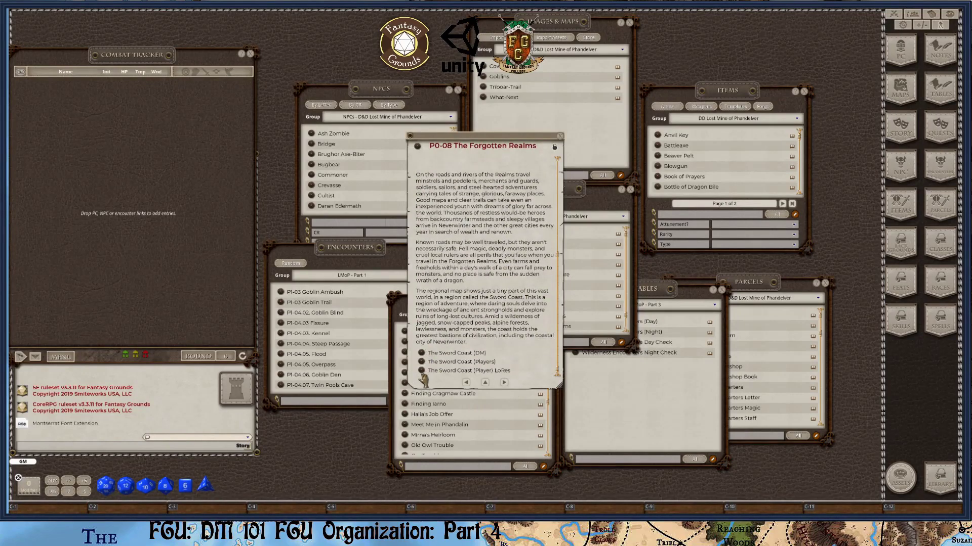
Browse the available groups in the Images & Maps list, and bring the Forgotten Realms entry back to the front
click(555, 29)
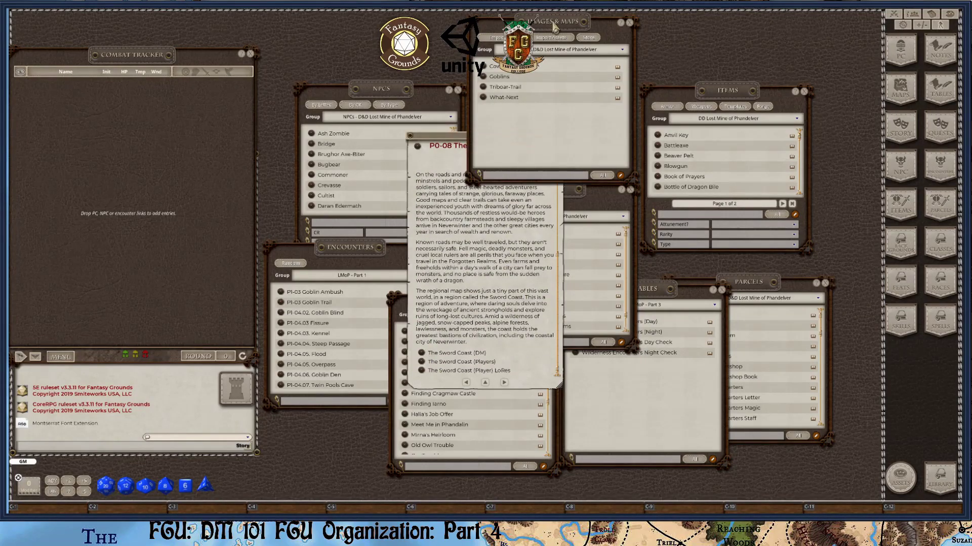
click(548, 52)
scroll(570, 76, down, 2)
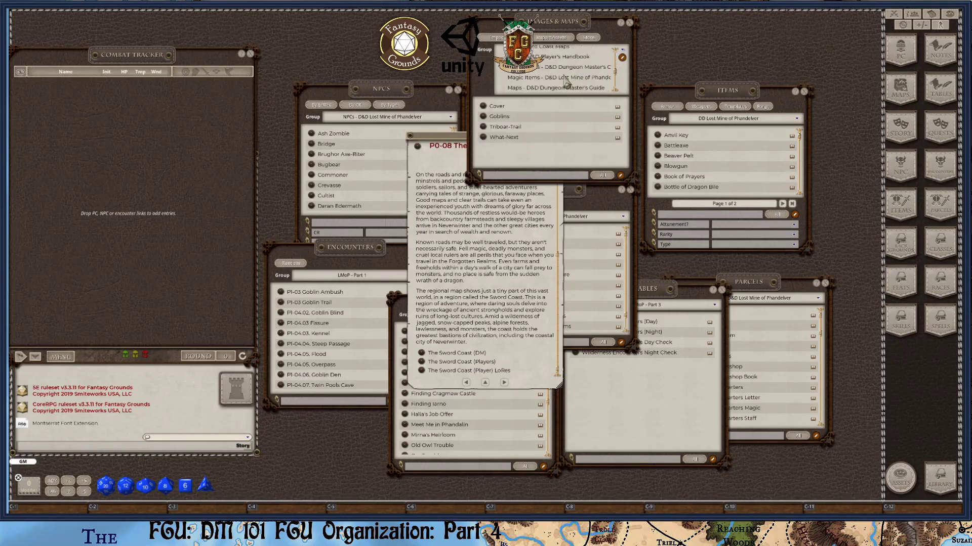
click(439, 146)
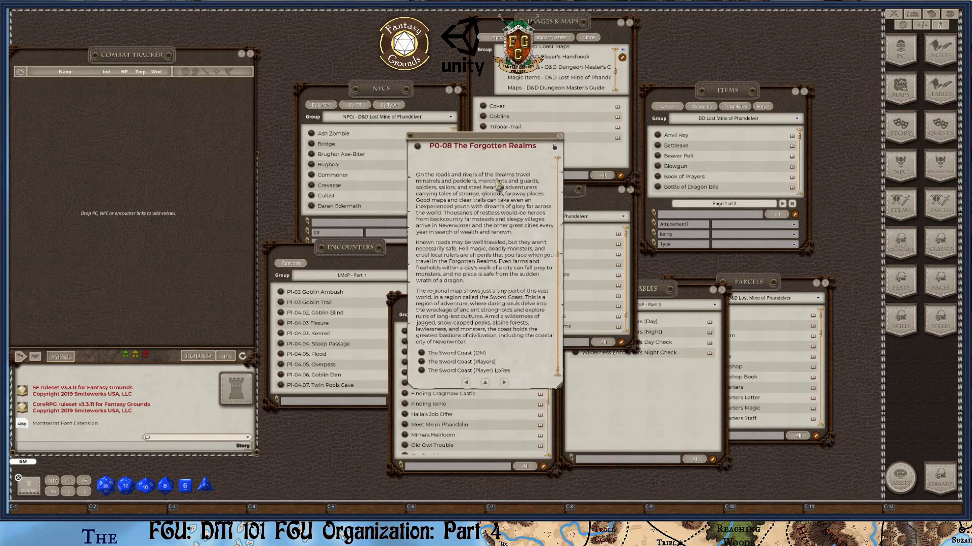
Page on through P0-10 Appendix A: Magic Items to P0-11 Appendix B: Monsters and read down its creature descriptions
click(504, 382)
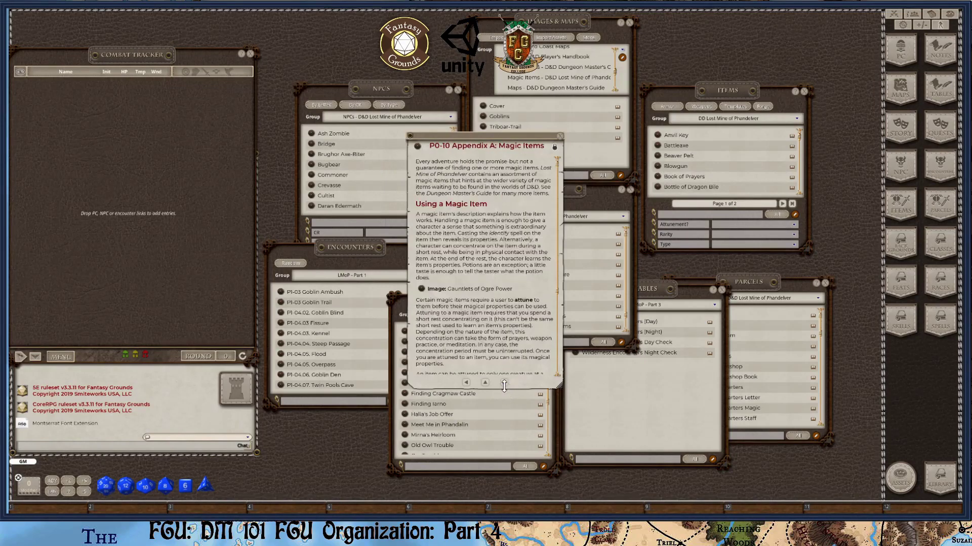
scroll(505, 357, down, 2)
scroll(505, 356, down, 2)
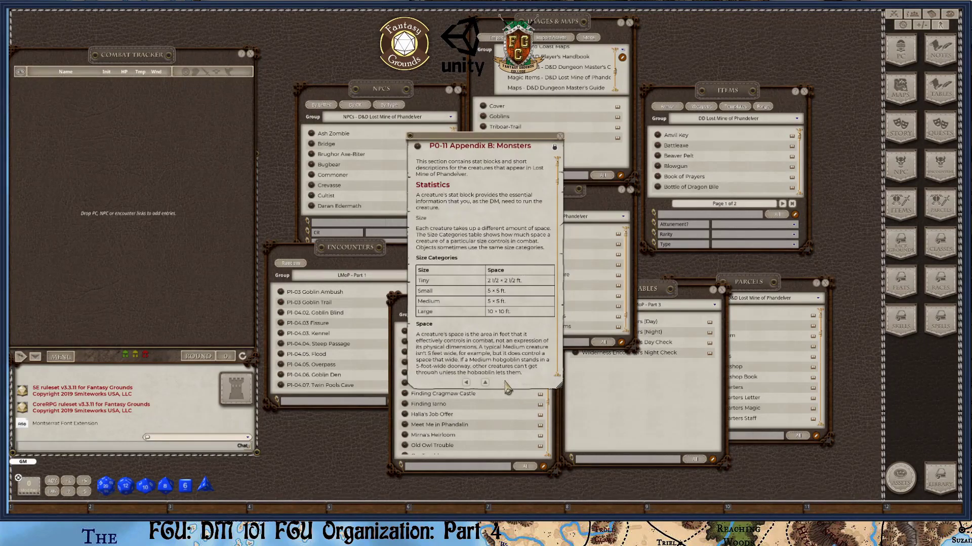
scroll(470, 273, down, 3)
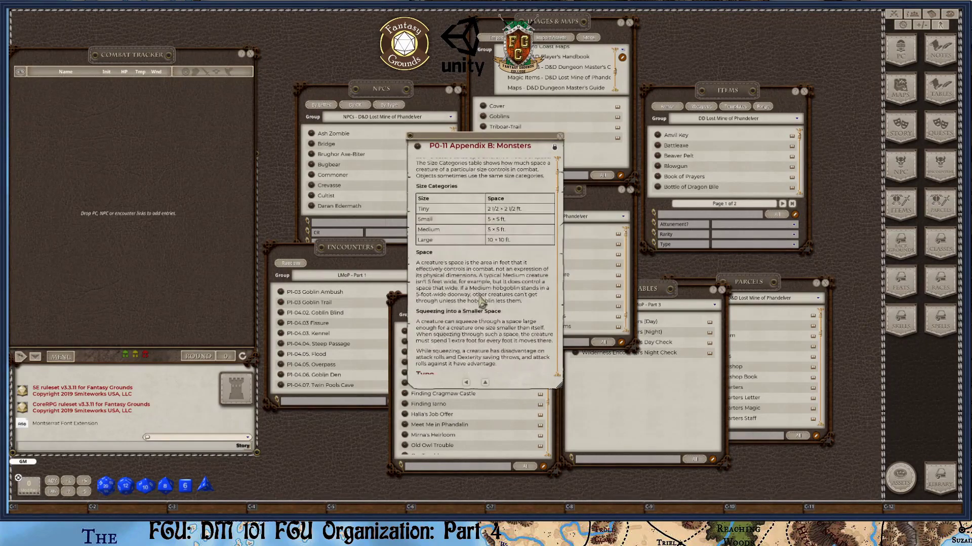
scroll(480, 302, down, 10)
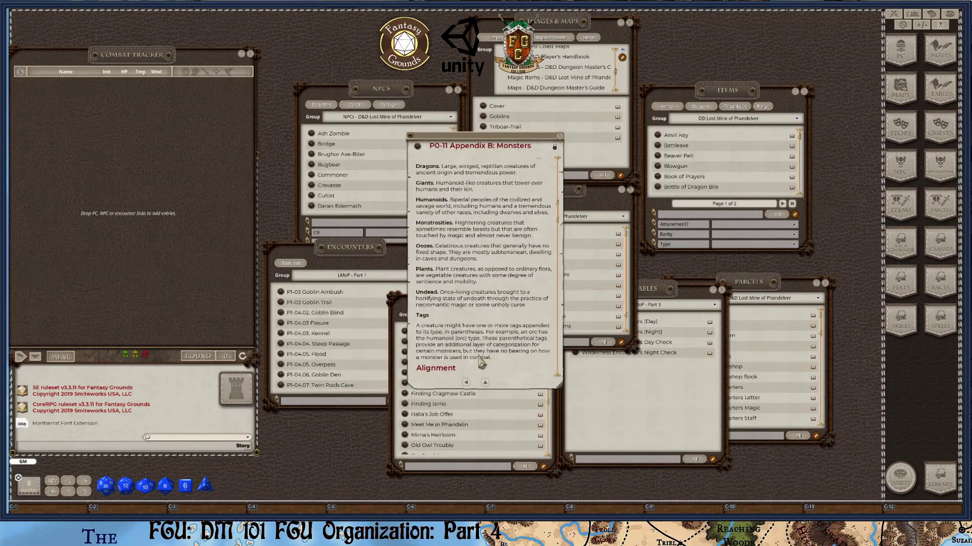
Go back to the adventure's Contents page to view its section links, and close the story entry
click(485, 383)
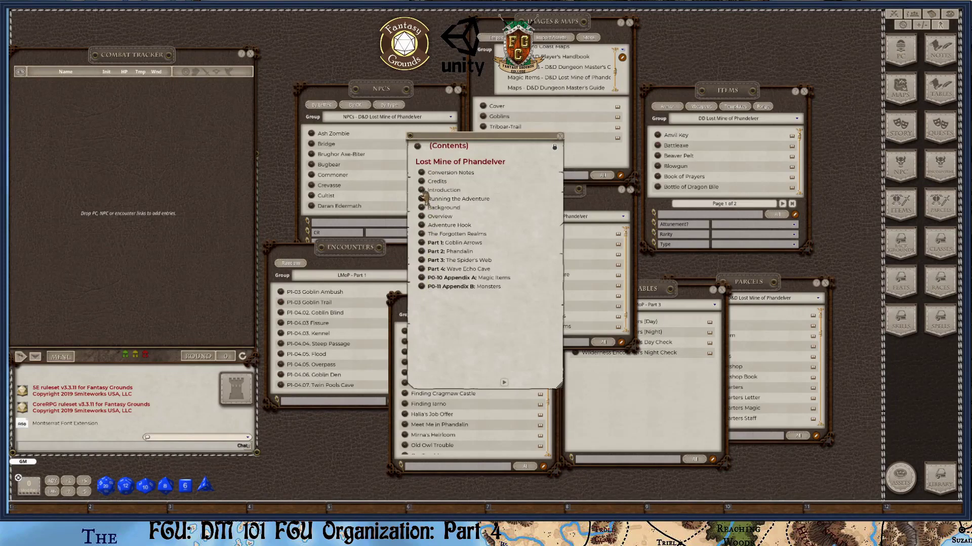
key(ctrl)
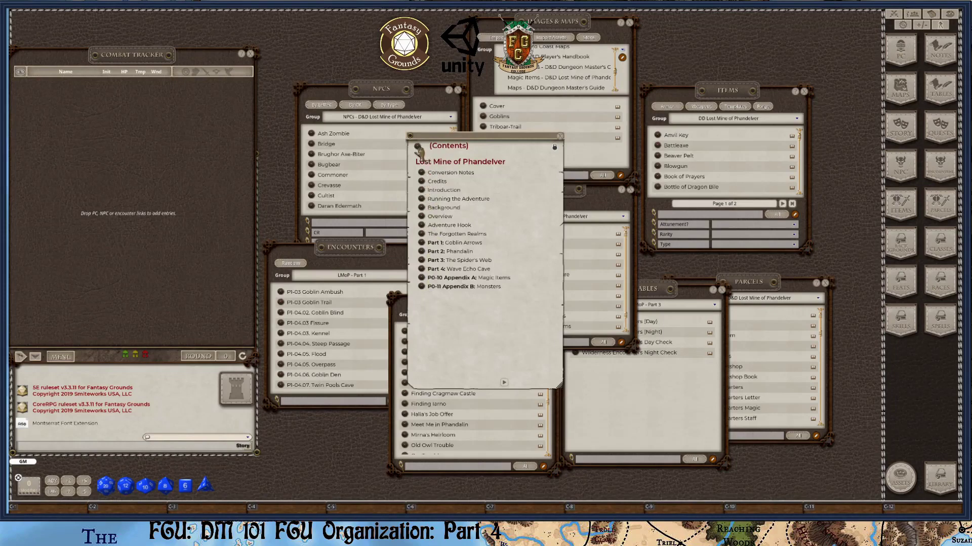
click(560, 137)
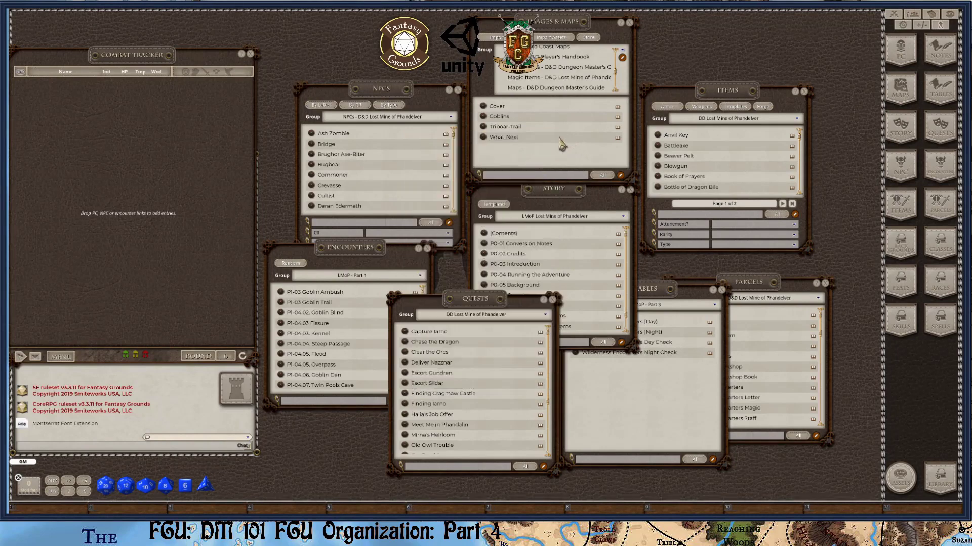
Bring the Story list to the front and filter Images & Maps to Artwork - D&D Lost Mine of Phandelver
click(549, 199)
key(ctrl)
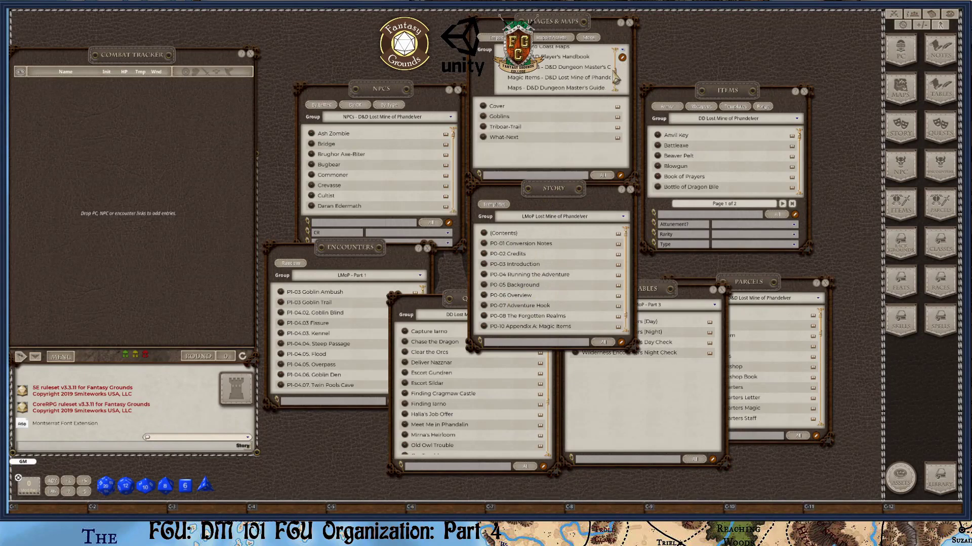
scroll(616, 79, up, 3)
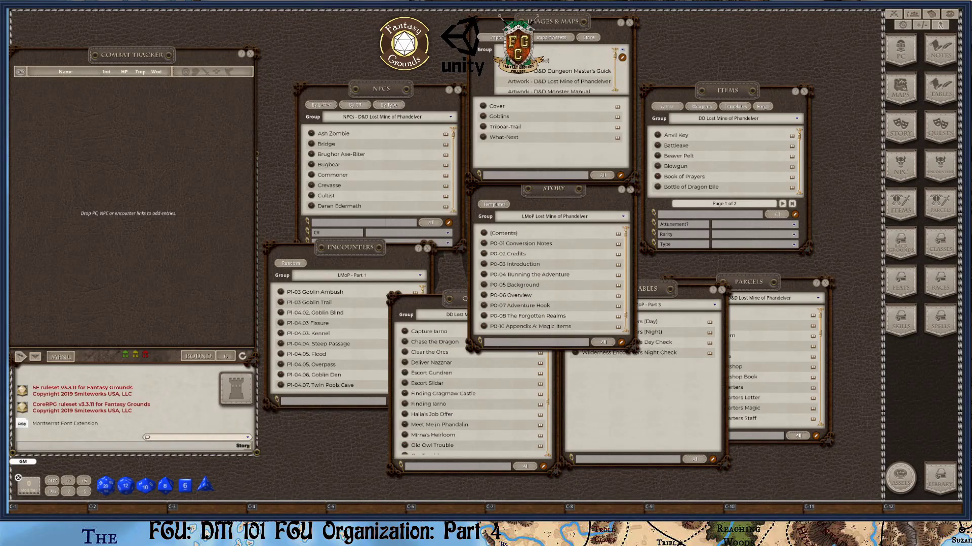
click(571, 87)
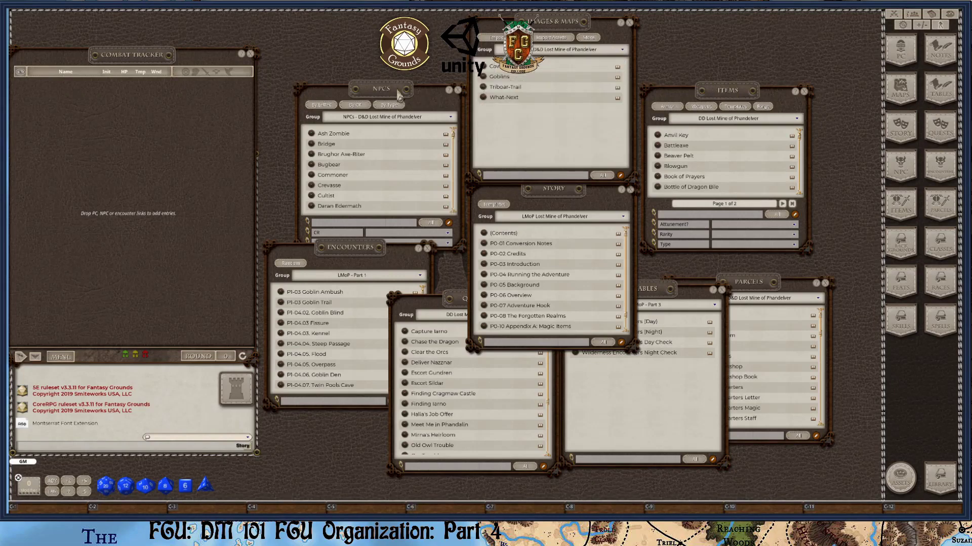
Bring the Quests, Tables and Parcels lists to the front, and shift Images & Maps slightly up toward the NPCs list
click(459, 306)
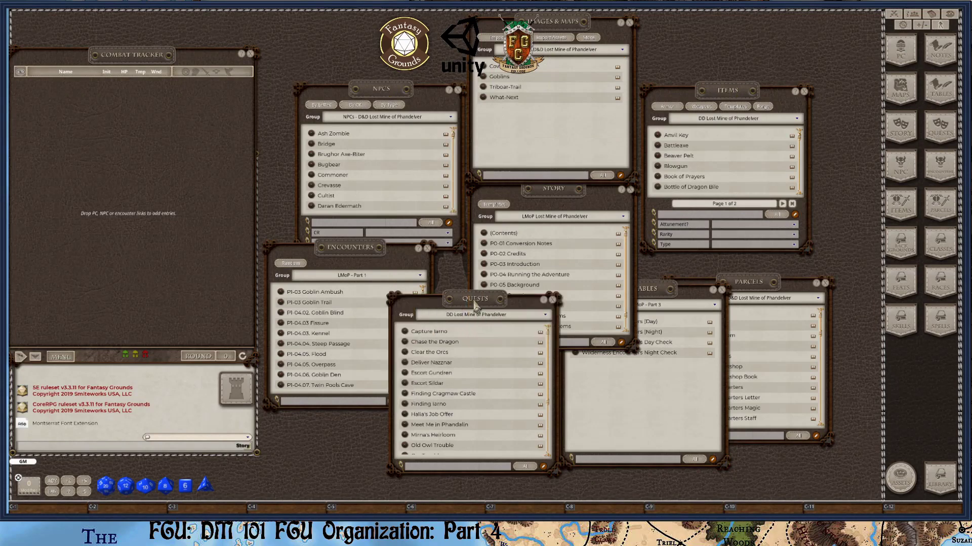
click(656, 297)
click(748, 289)
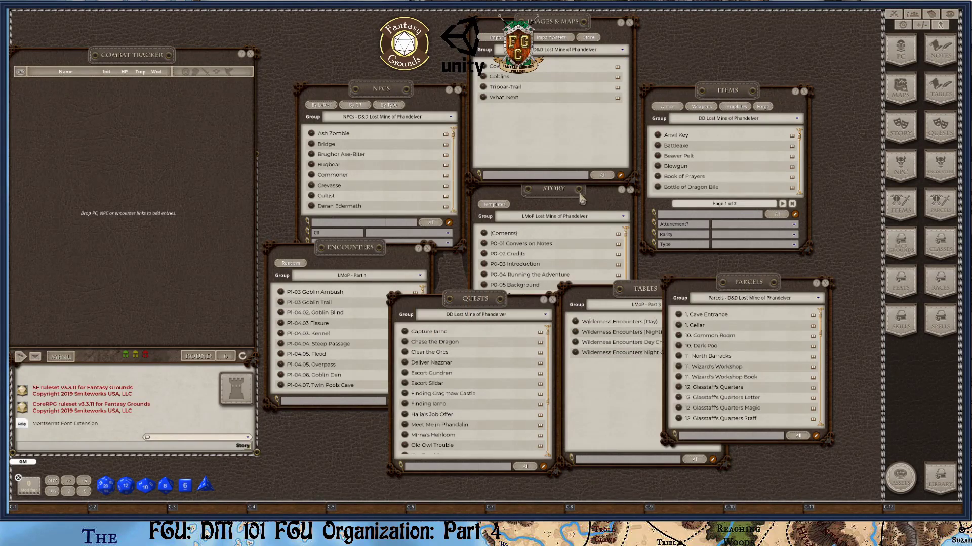
mouse_move(540, 175)
mouse_down()
mouse_move(518, 165)
mouse_move(531, 166)
mouse_up()
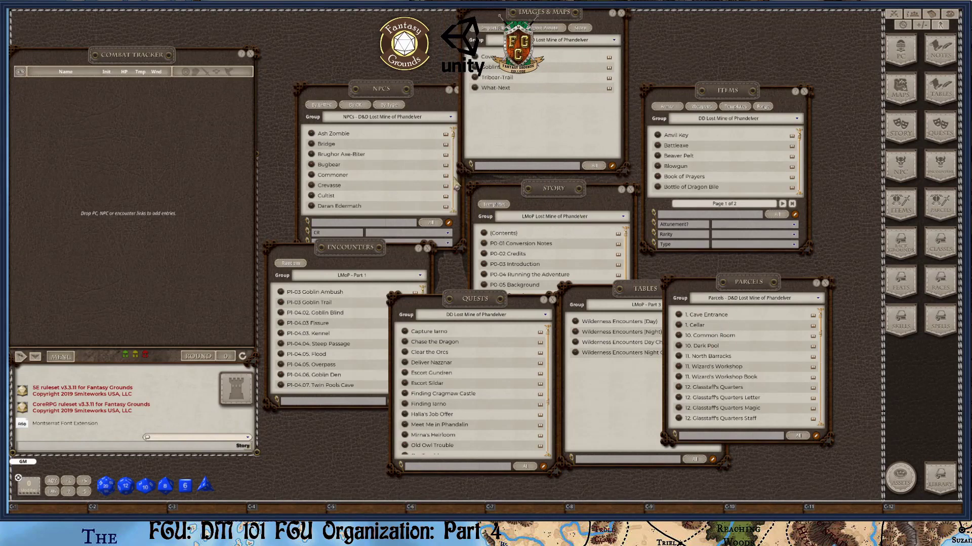
Go over the Encounters, Quests, Tables and Parcels lists, and set the NPCs group filter to (All)
click(338, 256)
click(488, 319)
click(618, 294)
click(761, 291)
click(450, 117)
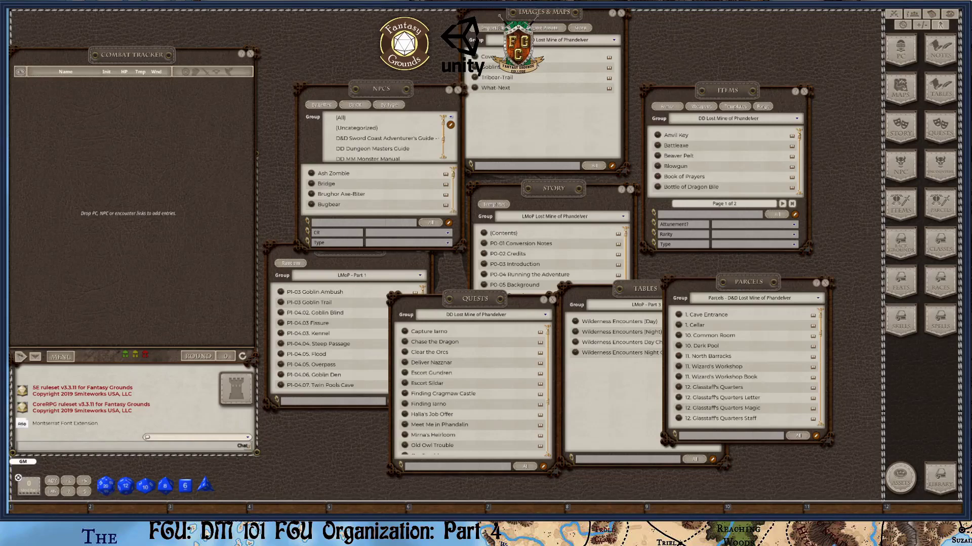
click(340, 117)
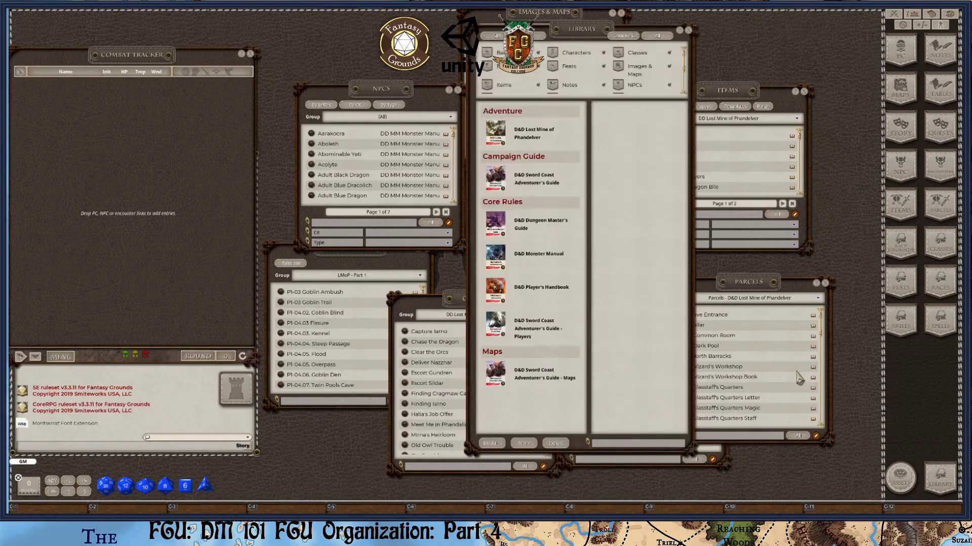
Show the contents of the D&D Lost Mine of Phandelver module in the Library, and move the Library over the combat tracker
click(516, 134)
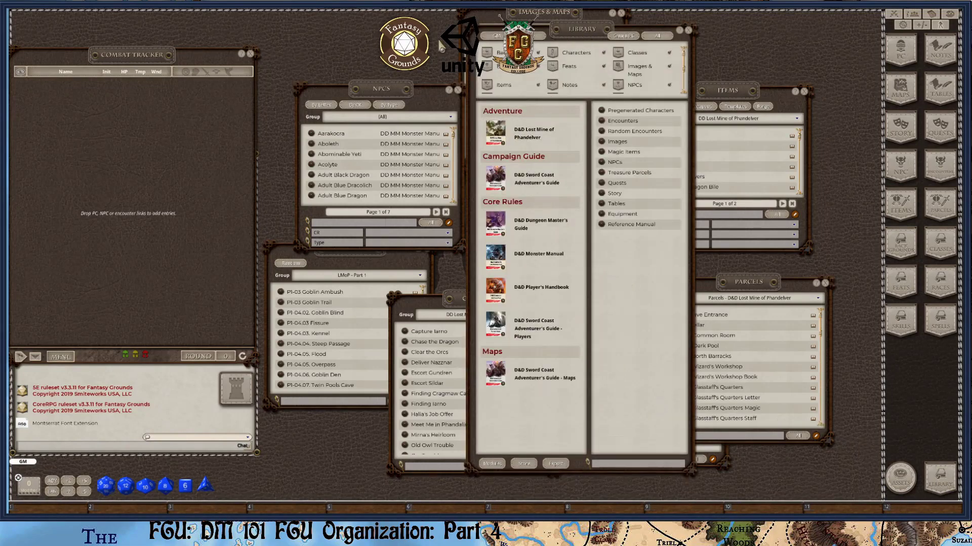
drag(555, 28, 137, 37)
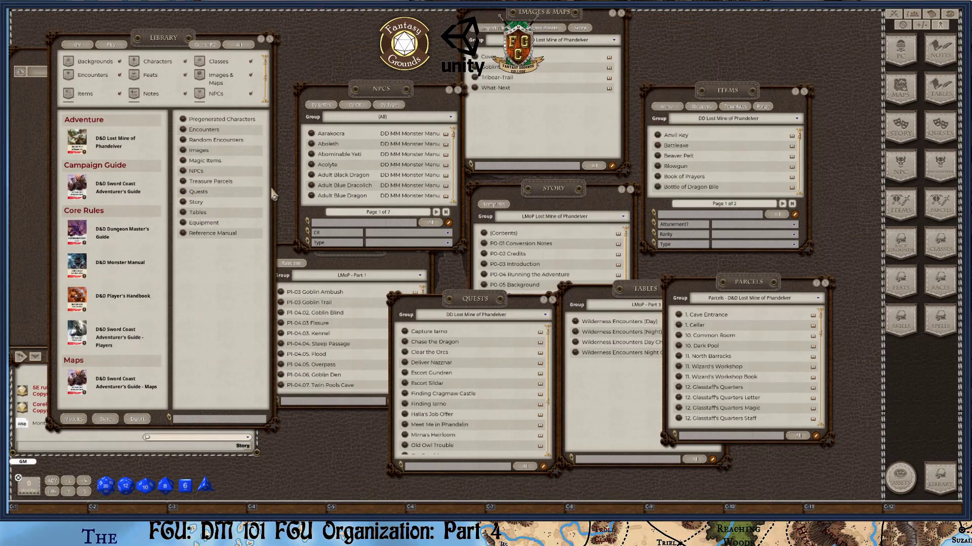
Bring the Encounters, Quests and Story lists to the front, and view all of the module's Pregenerated Characters
click(343, 271)
click(477, 302)
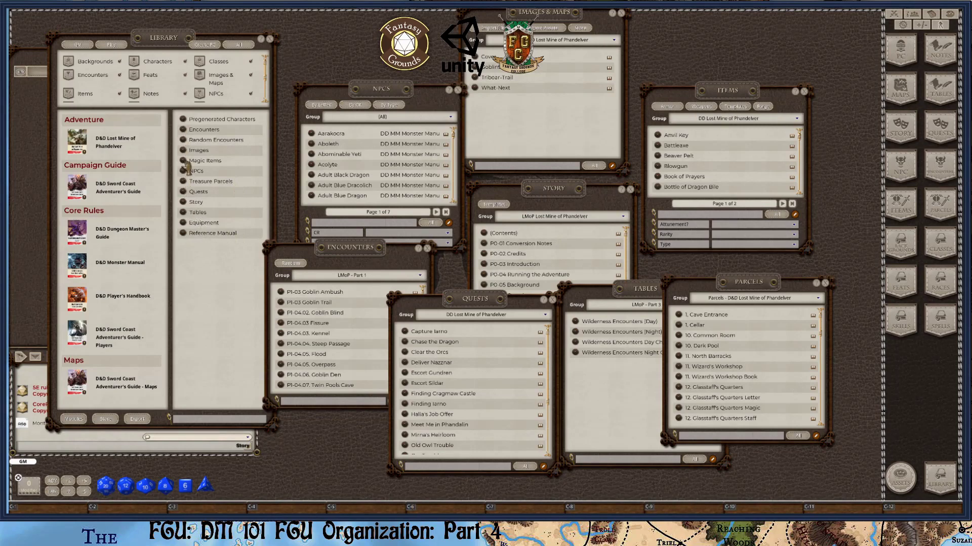
click(556, 190)
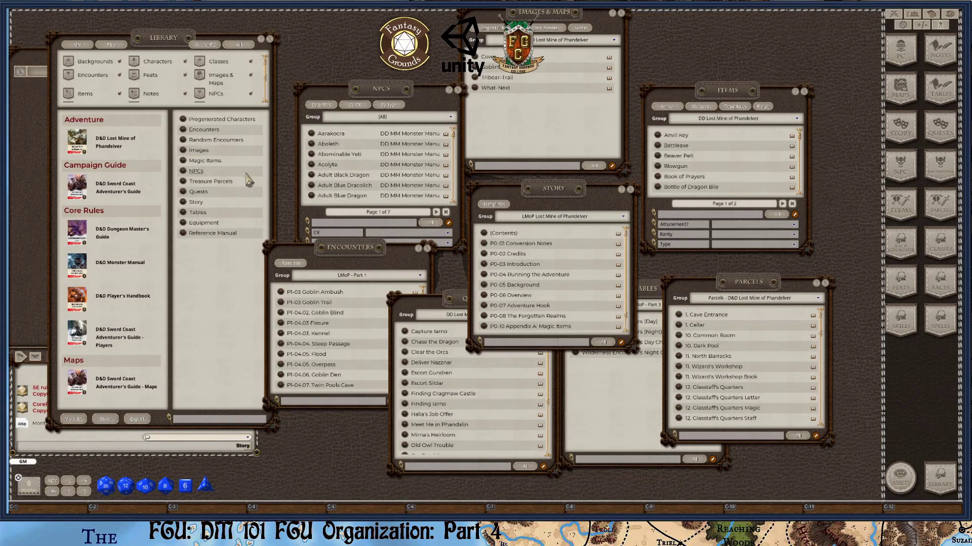
click(193, 120)
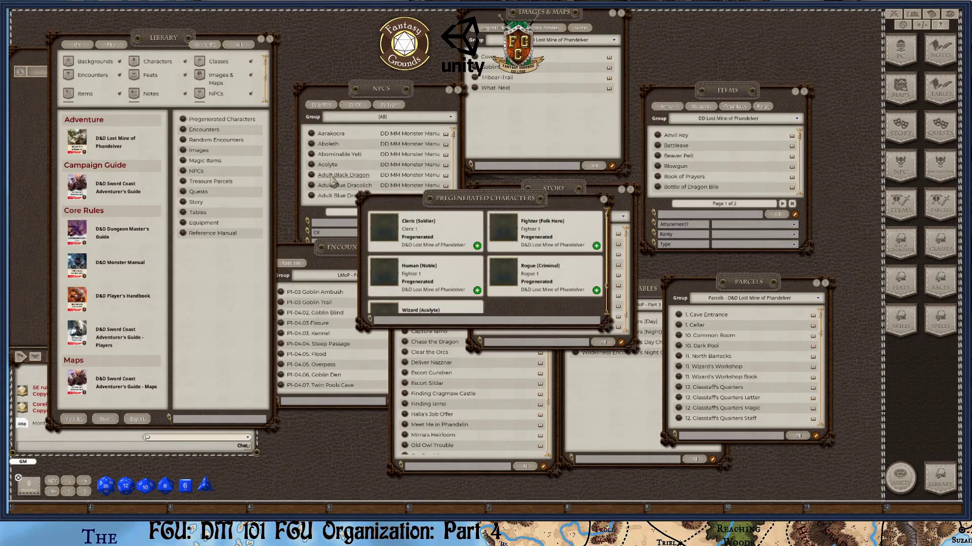
scroll(489, 271, down, 2)
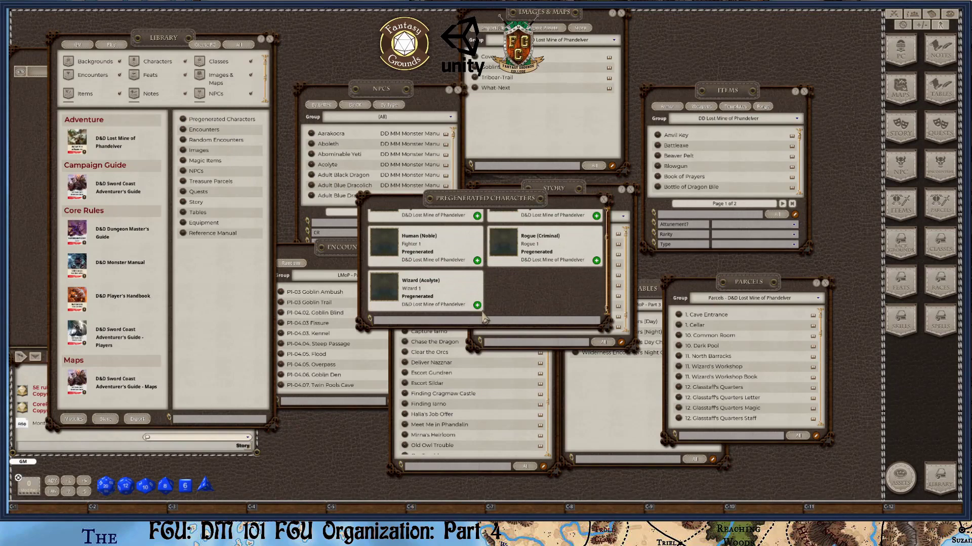
Move the Pregenerated Characters window over the Library, and show Character Selection beside it, just below Images & Maps
scroll(483, 317, up, 2)
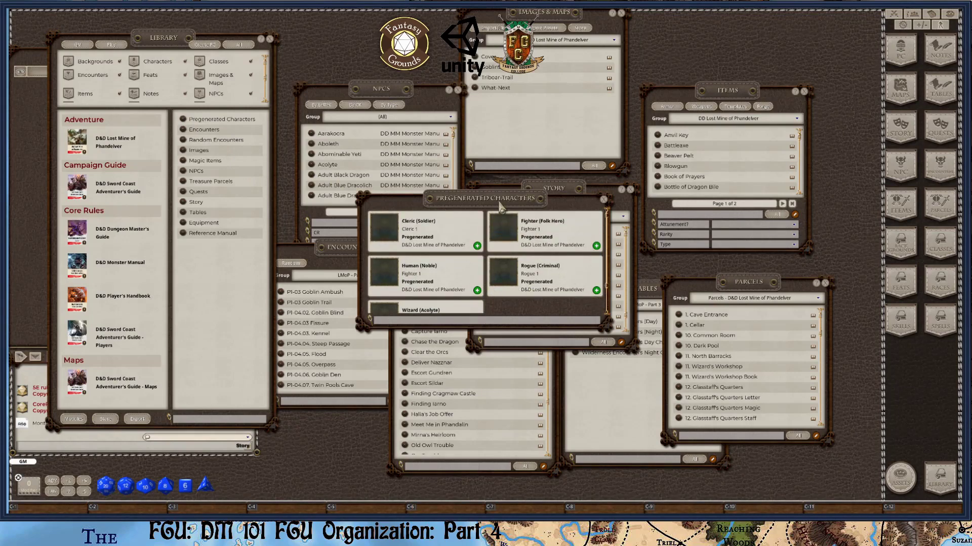
drag(500, 206, 240, 180)
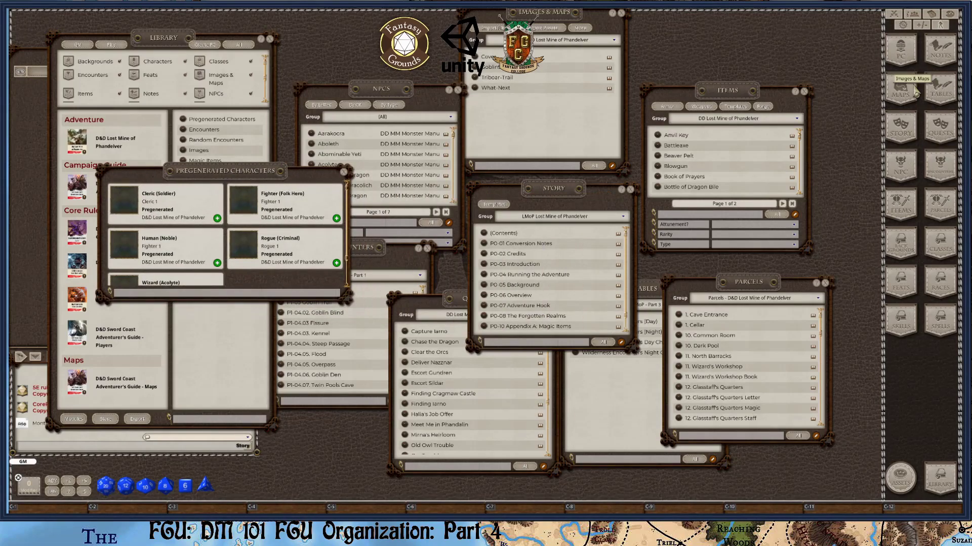
click(901, 56)
drag(494, 201, 514, 156)
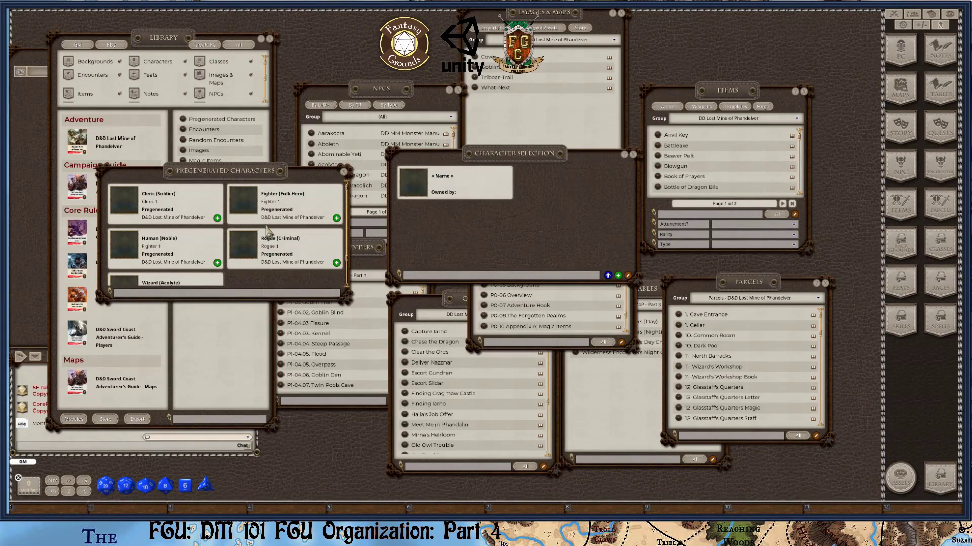
Add the Cleric (Soldier), Fighter (Folk Hero), Human (Noble), Rogue (Criminal) and Wizard (Acolyte) pregenerated characters to the campaign, and close their list
click(335, 219)
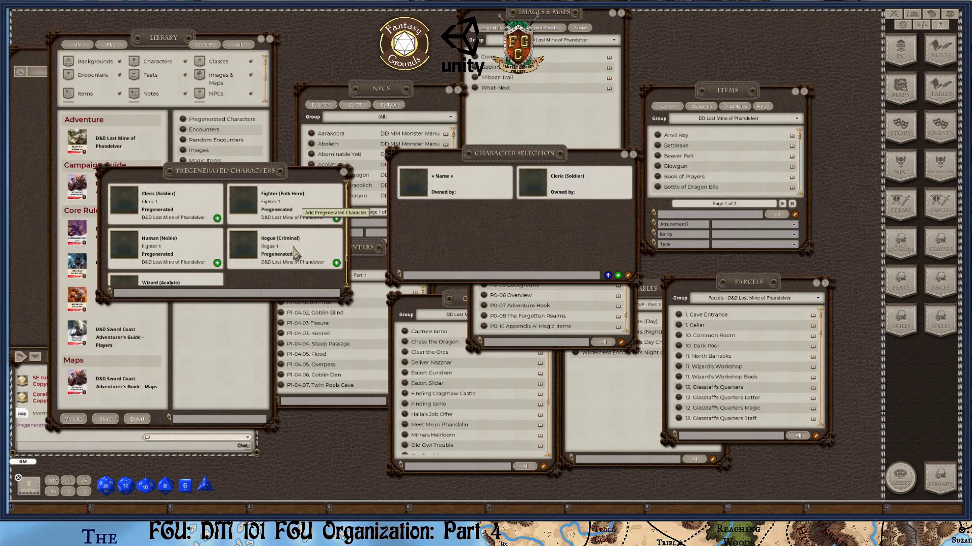
scroll(298, 253, down, 1)
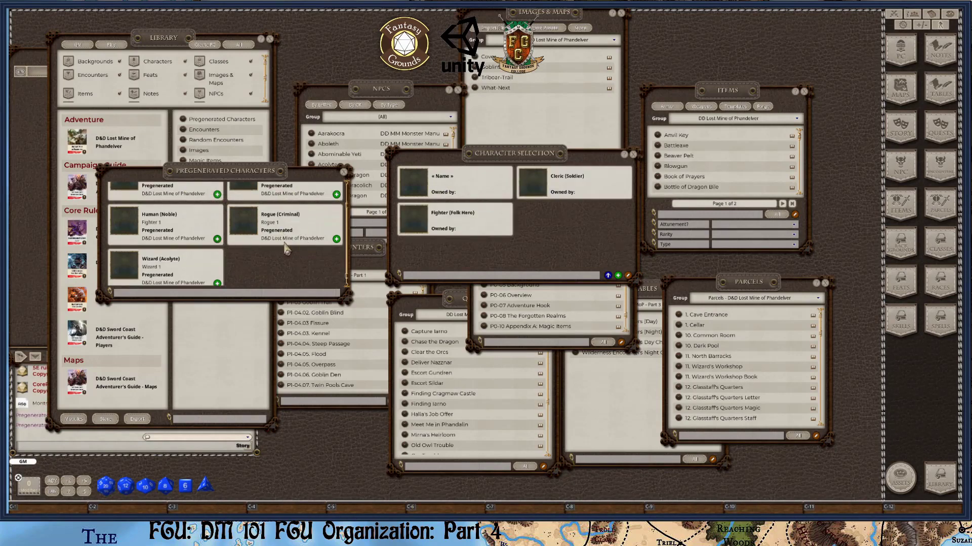
click(217, 239)
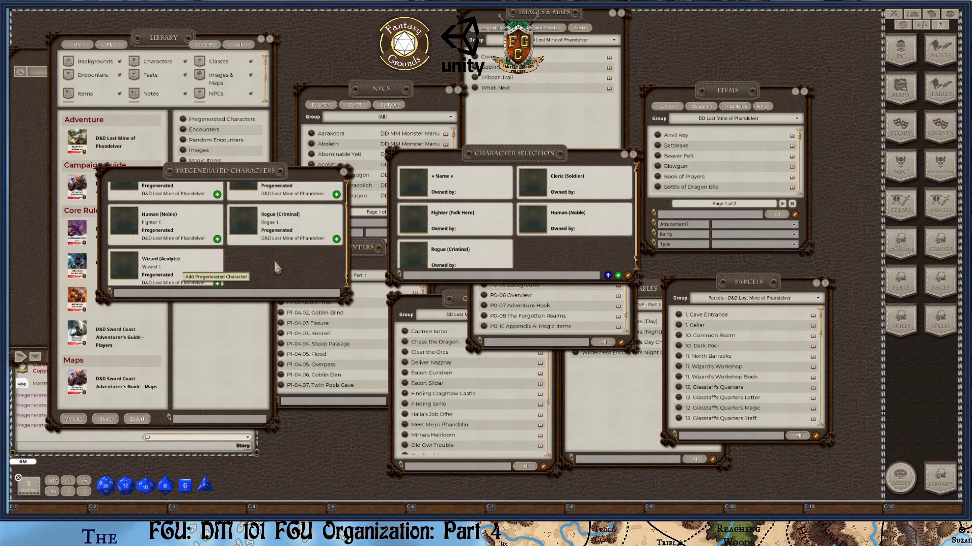
click(344, 172)
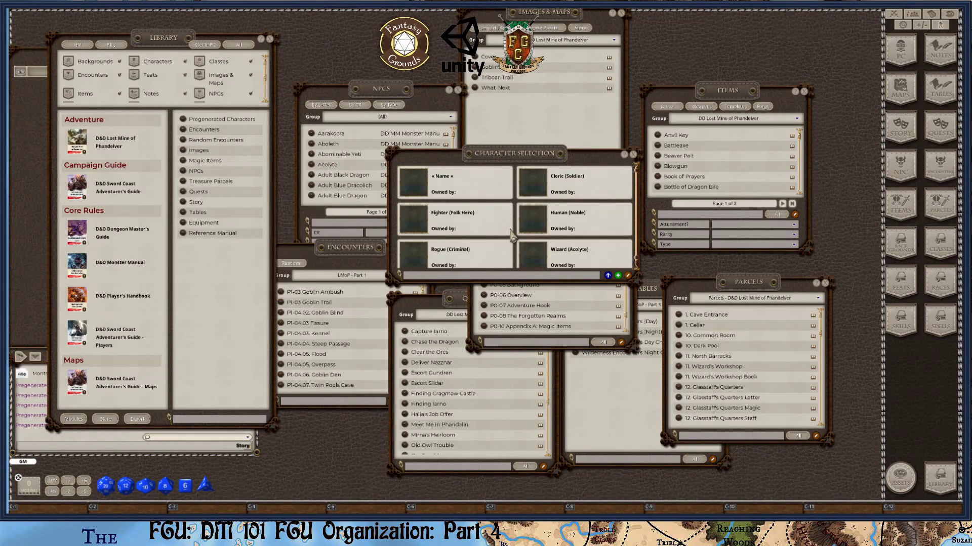
Look over the added characters in Character Selection, and close both that window and the Library
scroll(513, 236, down, 1)
scroll(515, 239, up, 1)
scroll(514, 240, down, 1)
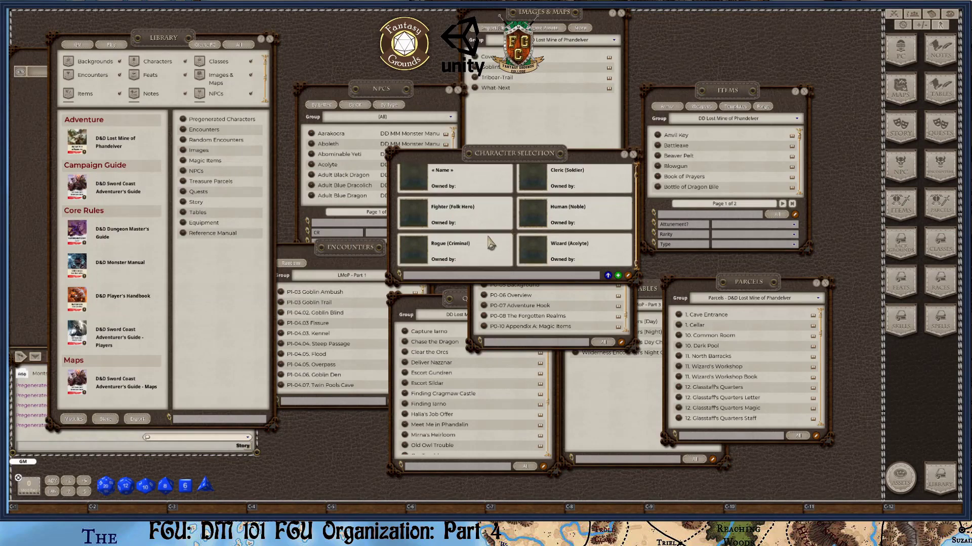
click(633, 154)
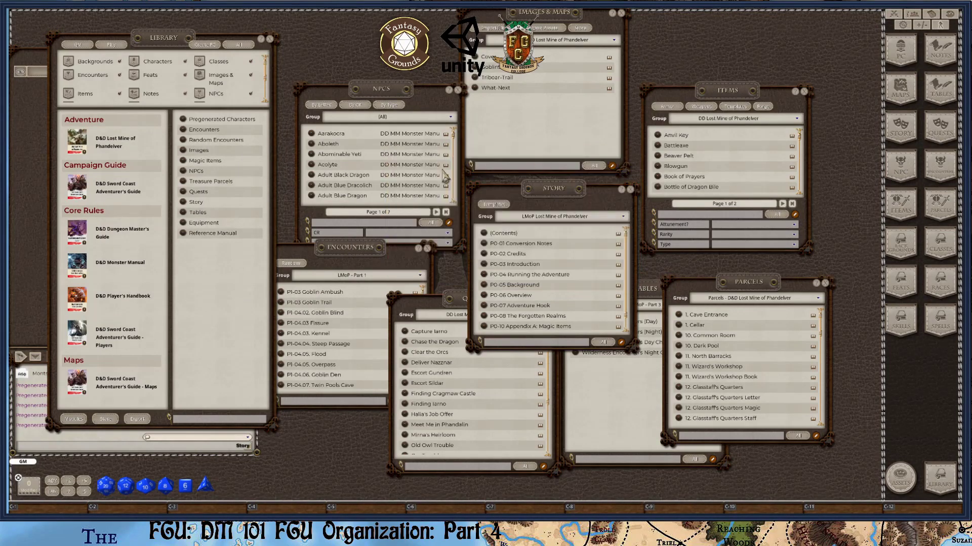
click(270, 40)
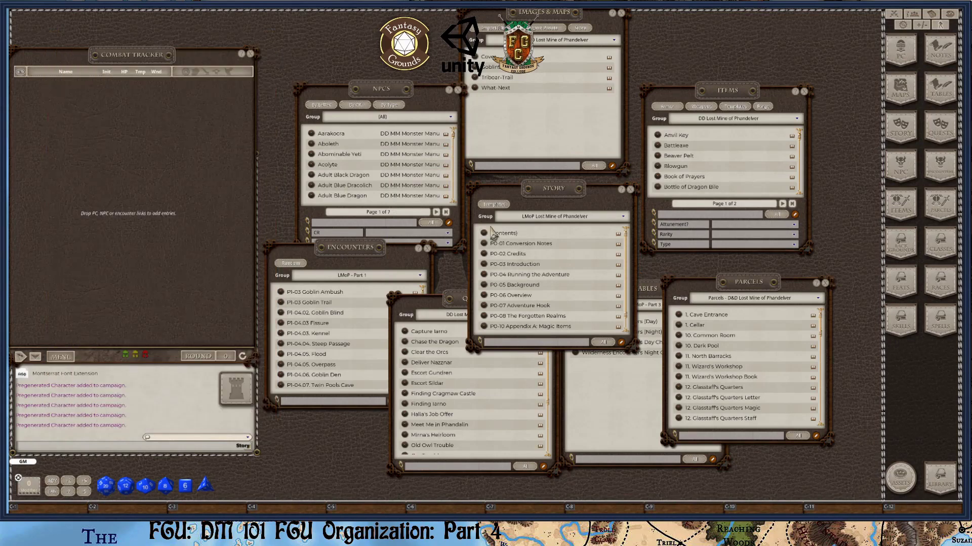
key(ctrl)
key(ctrl)
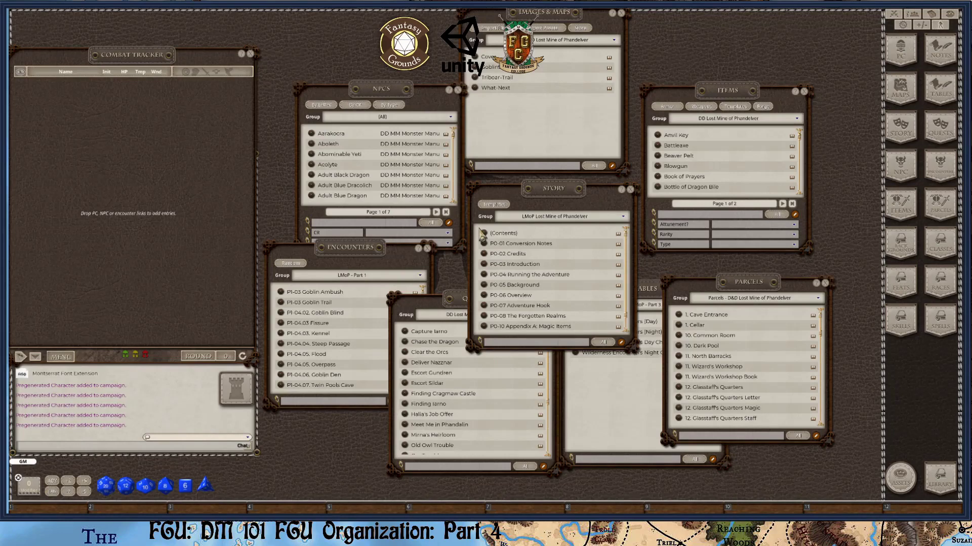
key(ctrl)
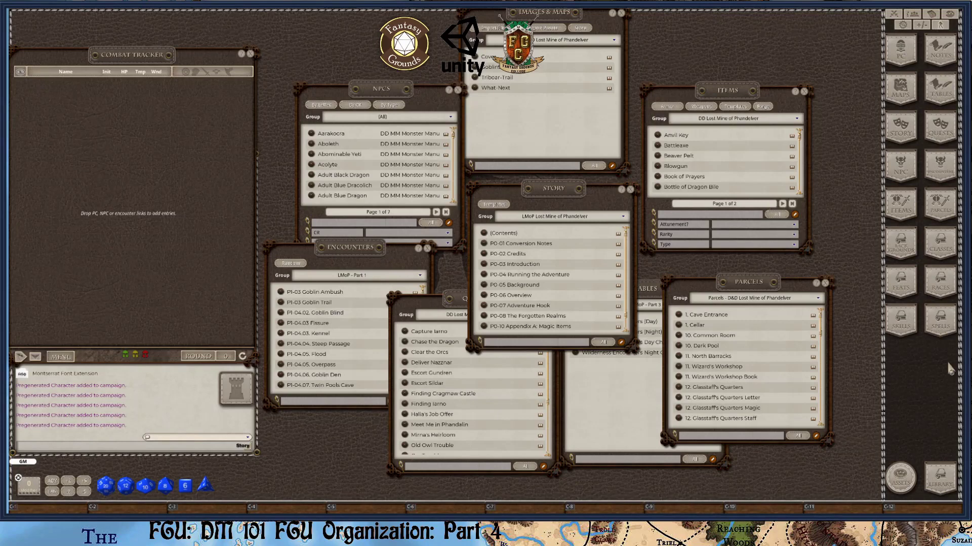
From the Library, switch the sidebar to the game master's record types and on to the character-creation set, and close the Library
click(943, 479)
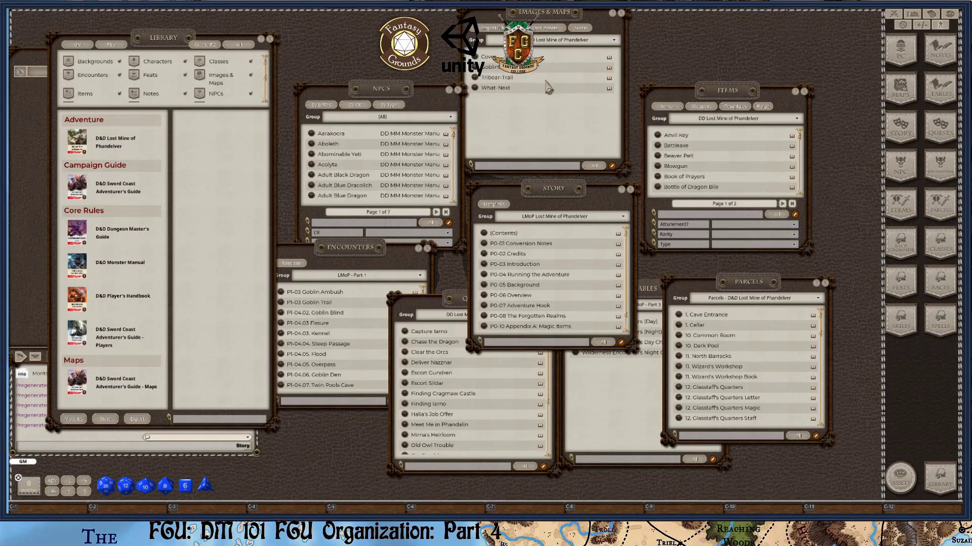
click(78, 45)
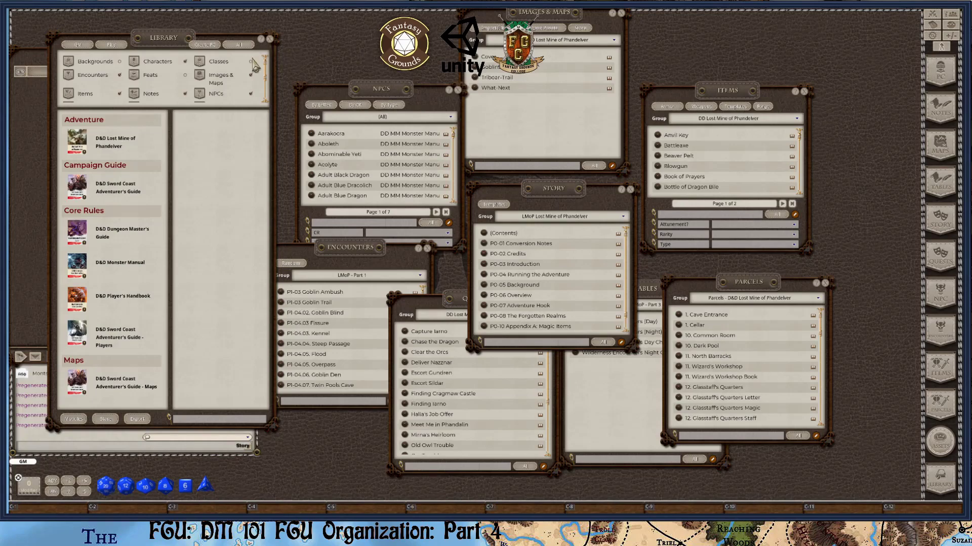
click(204, 46)
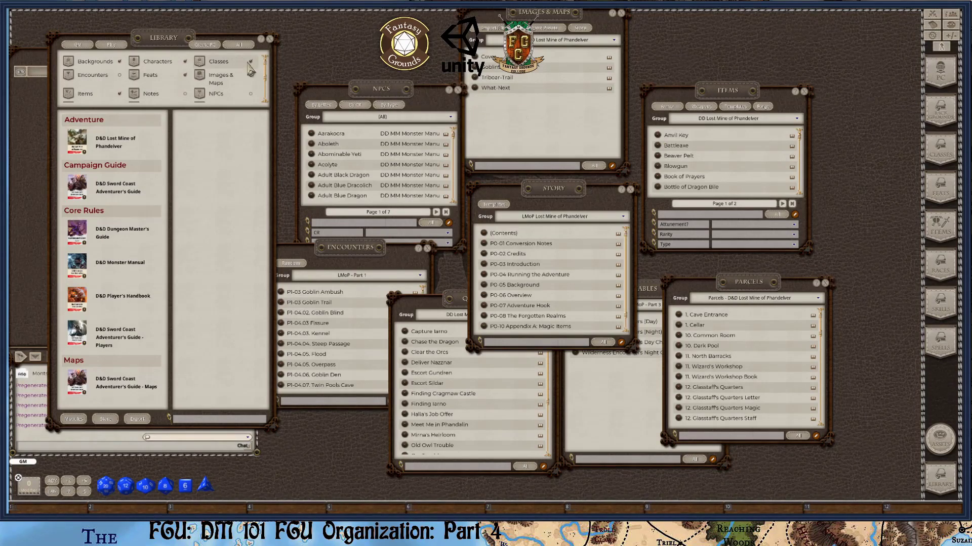
scroll(174, 89, down, 2)
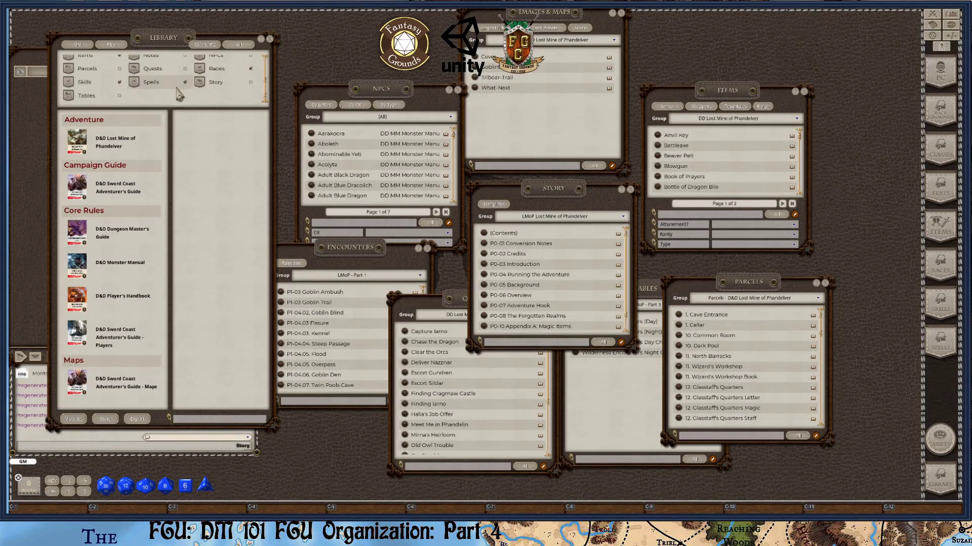
click(270, 39)
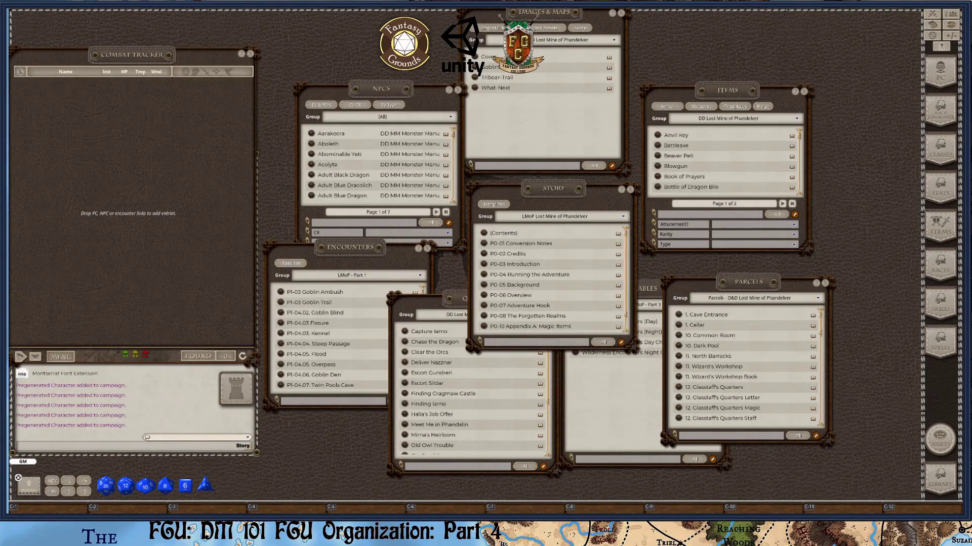
Bring the Quests and Tables lists to the front, and move the Parcels list up so it overlaps the lower edge of Items
key(ctrl)
click(455, 309)
click(649, 295)
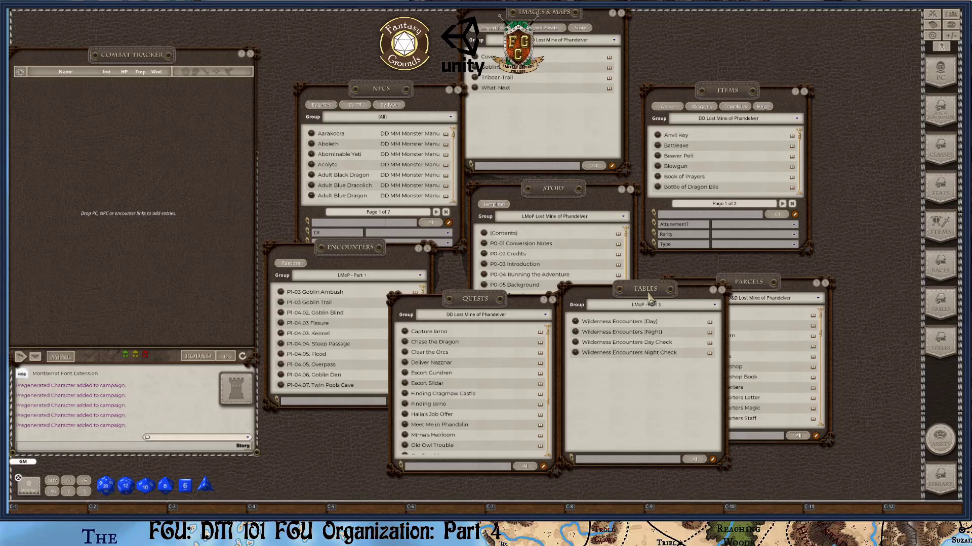
key(ctrl)
key(ctrl)
key(ctrl)
drag(757, 286, 733, 218)
click(586, 307)
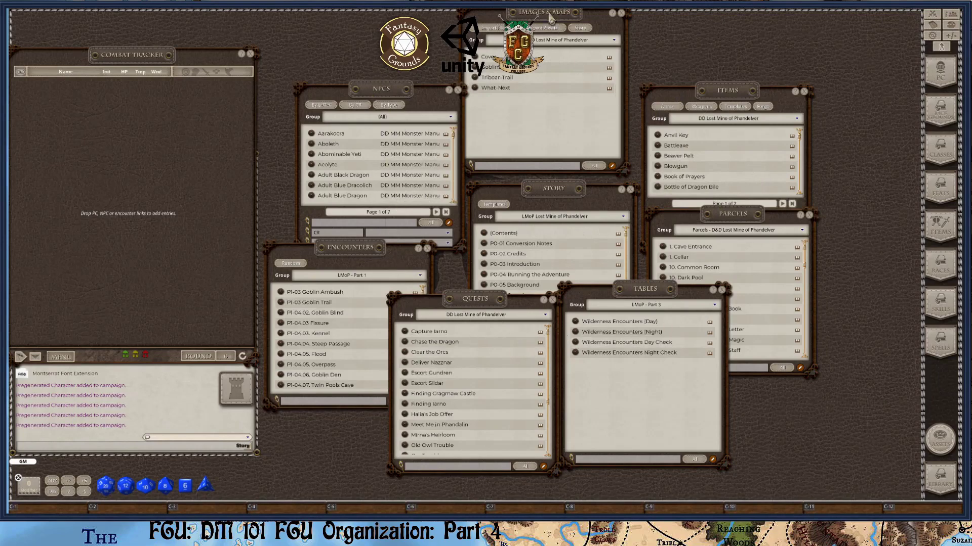
Shift Images & Maps slightly down, align Encounters beneath the NPCs list, and place Tables level with the Quests list
drag(551, 19, 559, 31)
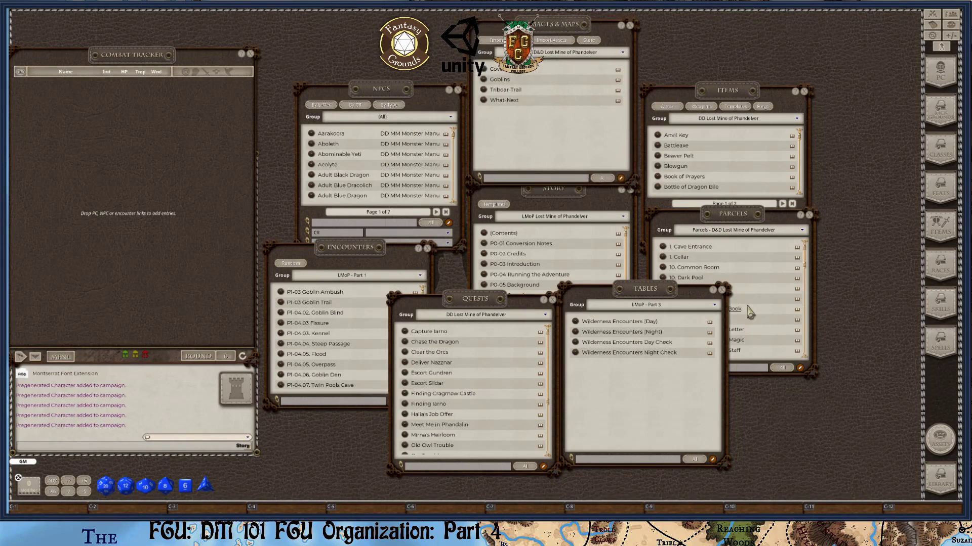
click(370, 256)
drag(370, 255, 399, 255)
click(500, 310)
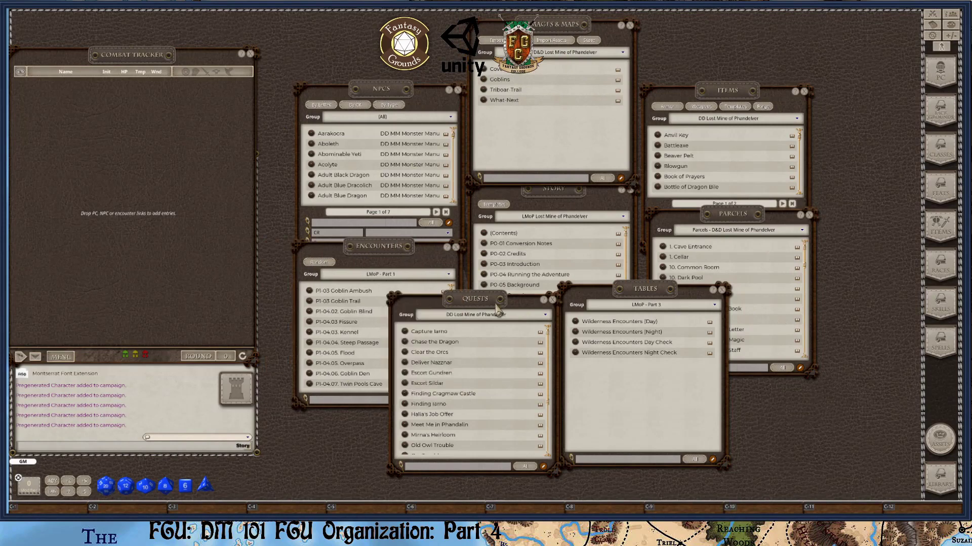
drag(634, 295, 643, 303)
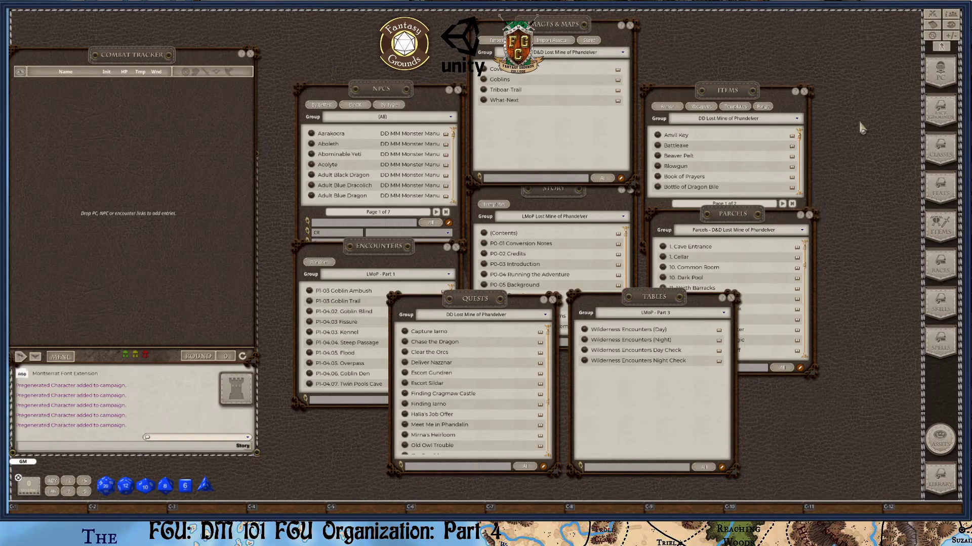
key(ctrl)
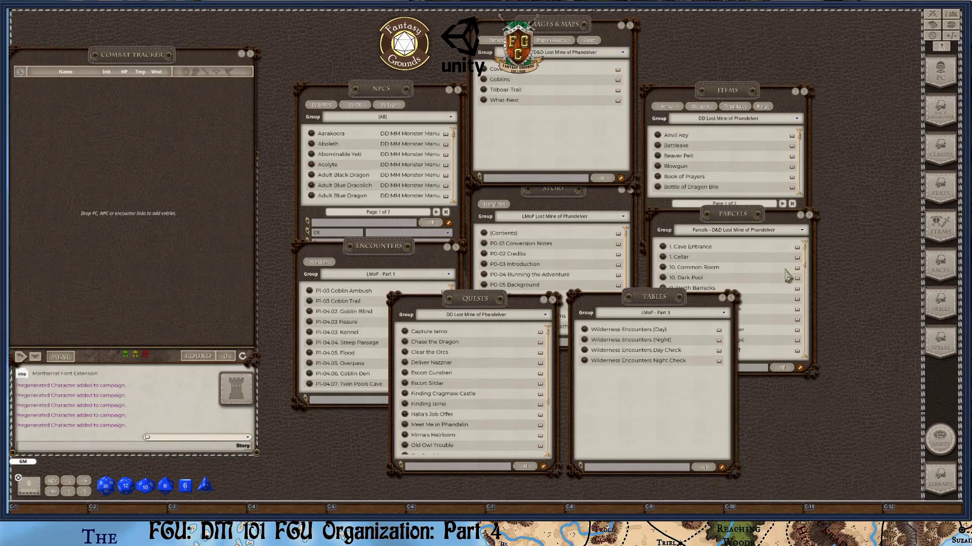